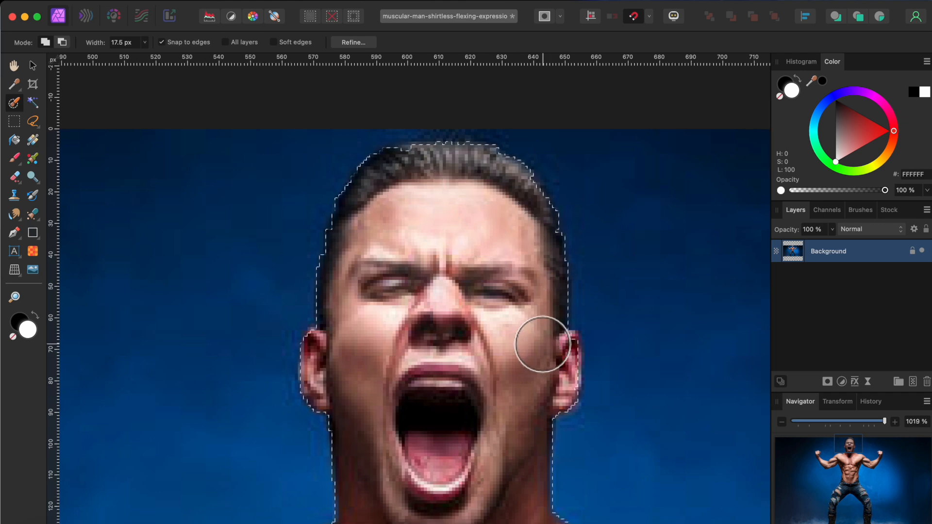
- Extend the selection over the unselected side of the chest, the raised arm and the fist, snapping to edges
scroll(543, 343, "down", 5)
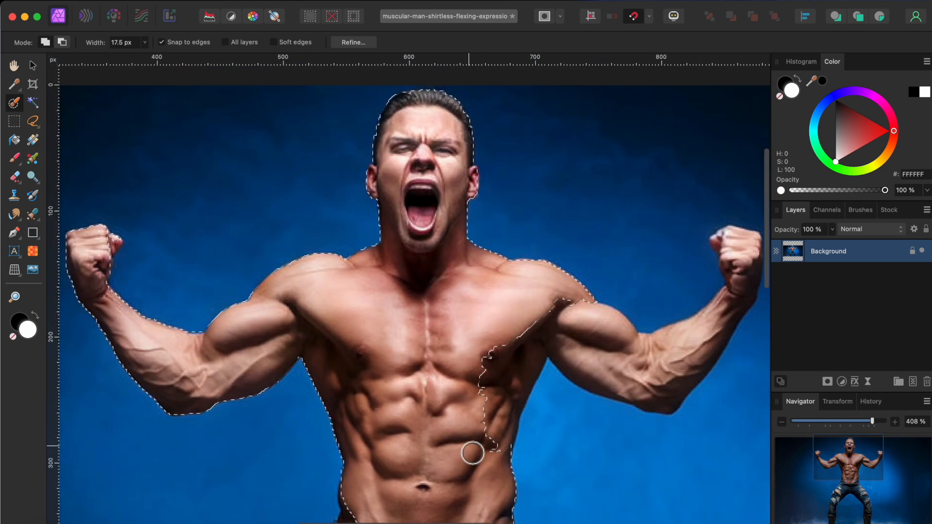
mouse_move(472, 452)
left_mouse_down()
mouse_move(504, 358)
mouse_move(555, 338)
mouse_move(607, 362)
mouse_move(590, 323)
mouse_move(645, 376)
mouse_move(718, 340)
left_mouse_up()
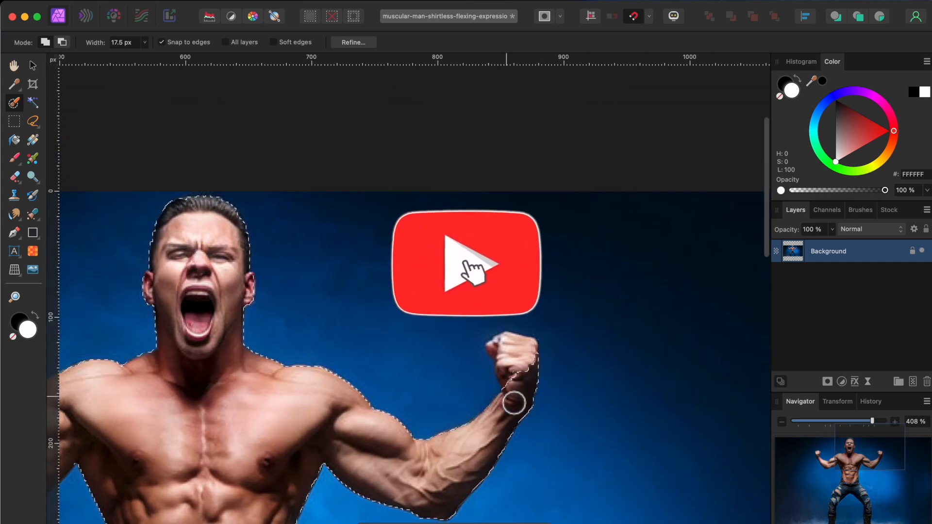
left_click_drag(514, 403, 508, 364)
scroll(507, 362, "down", 4)
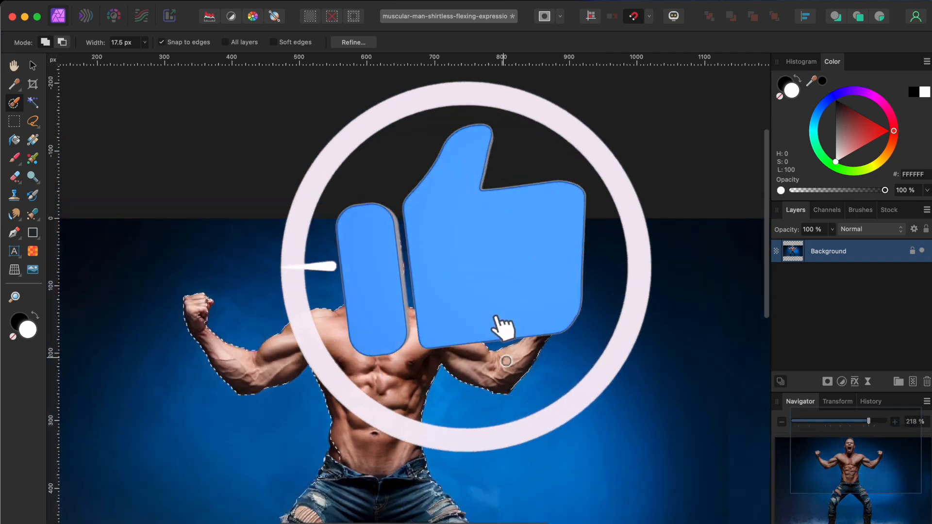
scroll(362, 422, "down", 2)
scroll(362, 422, "down", 4)
scroll(362, 423, "left", 2)
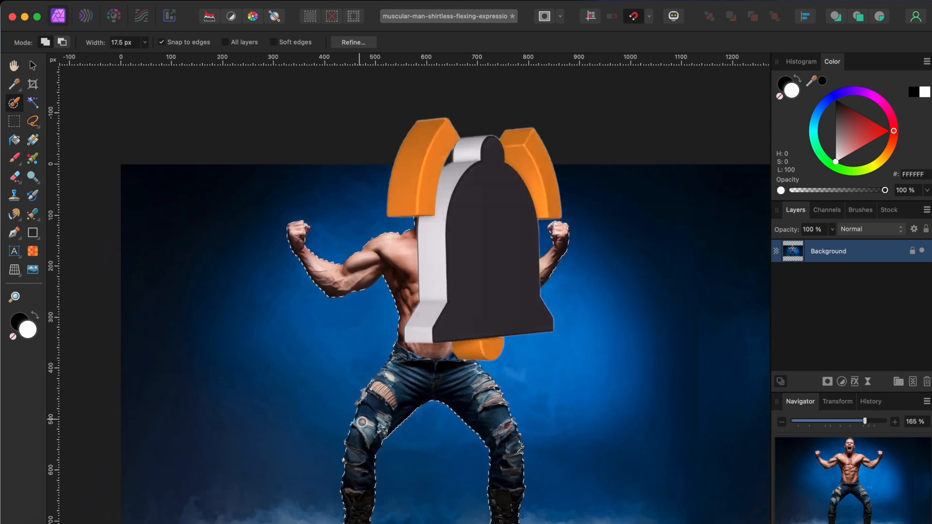
- Start refining the figure's selection and set the preview to White matte
left_click(354, 43)
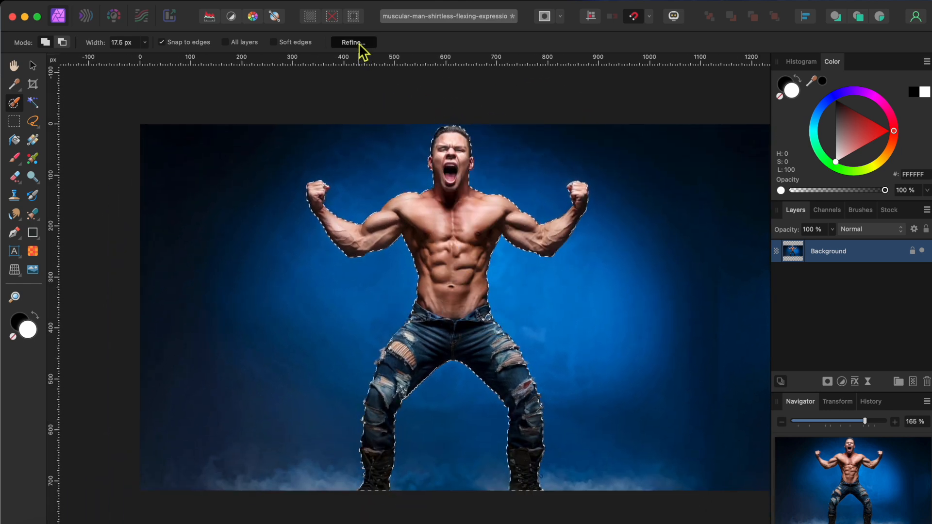
left_click(730, 278)
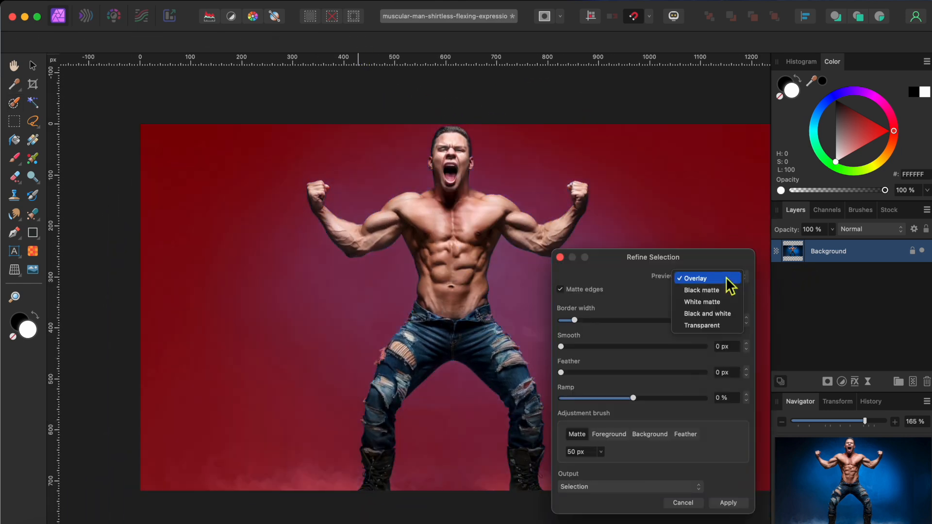
left_click(729, 302)
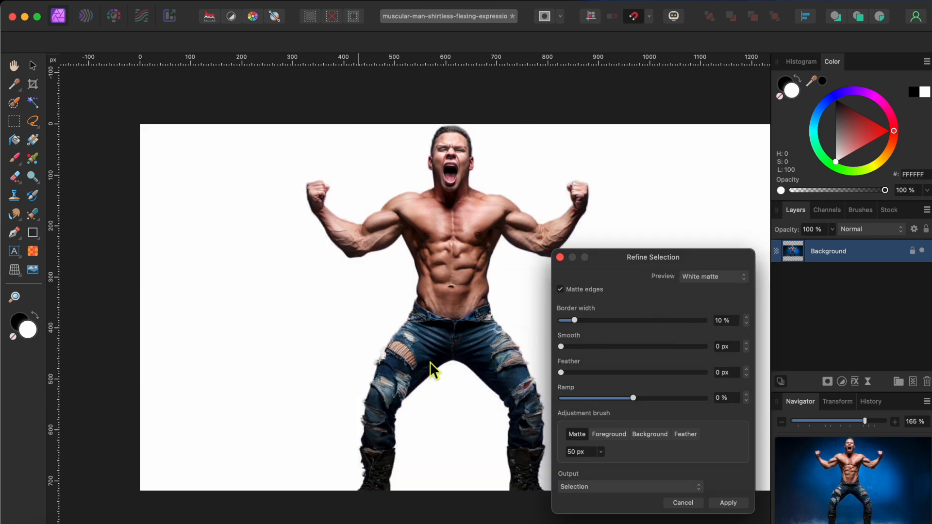
- Examine the cutout edges along the arms, torso, jeans and boots against the white matte
scroll(430, 362, "up", 5)
scroll(435, 265, "up", 10)
scroll(434, 264, "right", 5)
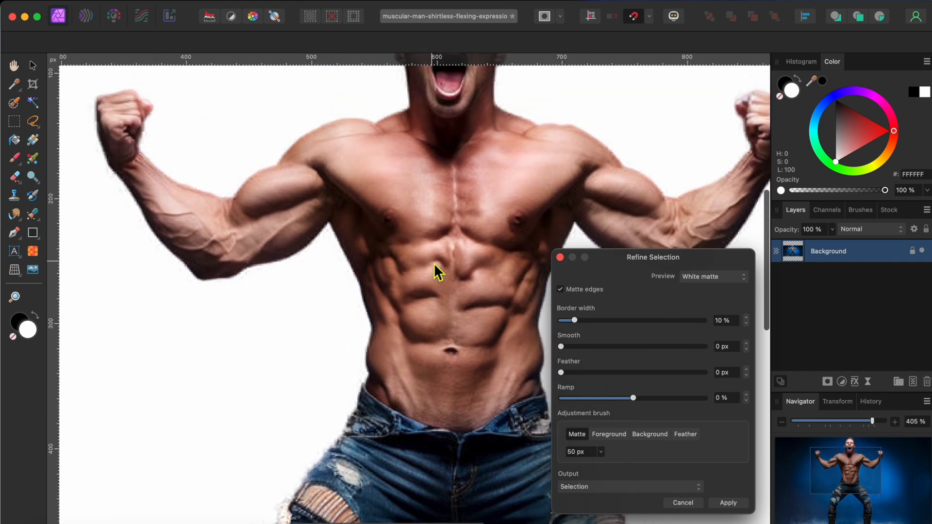
scroll(433, 263, "down", 12)
scroll(434, 263, "right", 2)
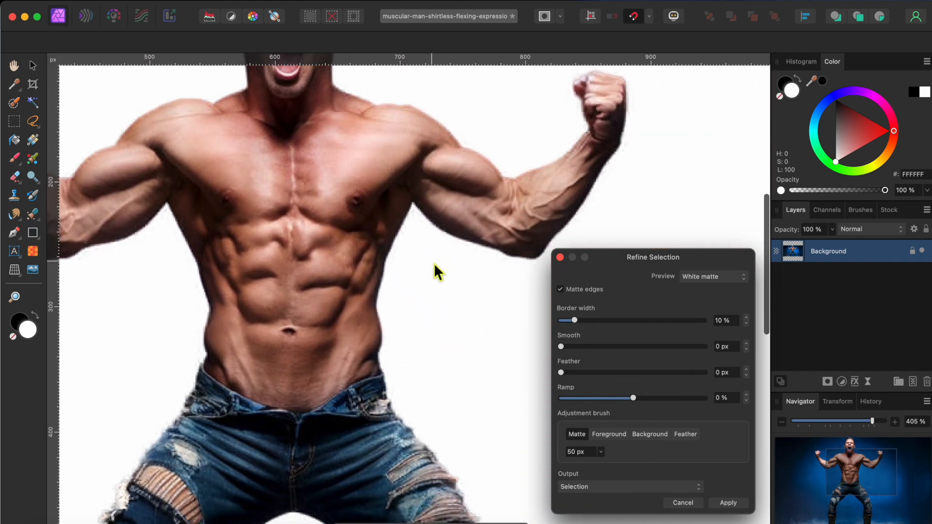
scroll(434, 263, "up", 10)
scroll(434, 263, "left", 3)
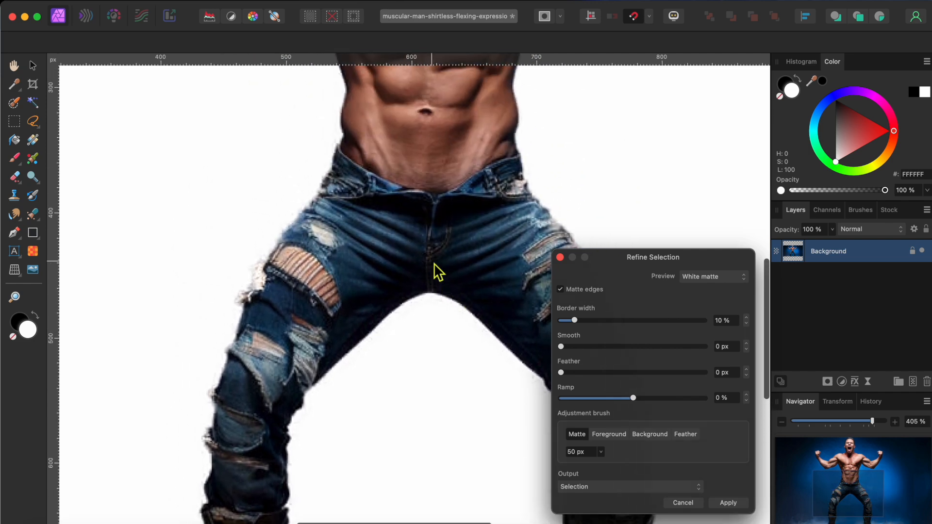
scroll(434, 263, "down", 6)
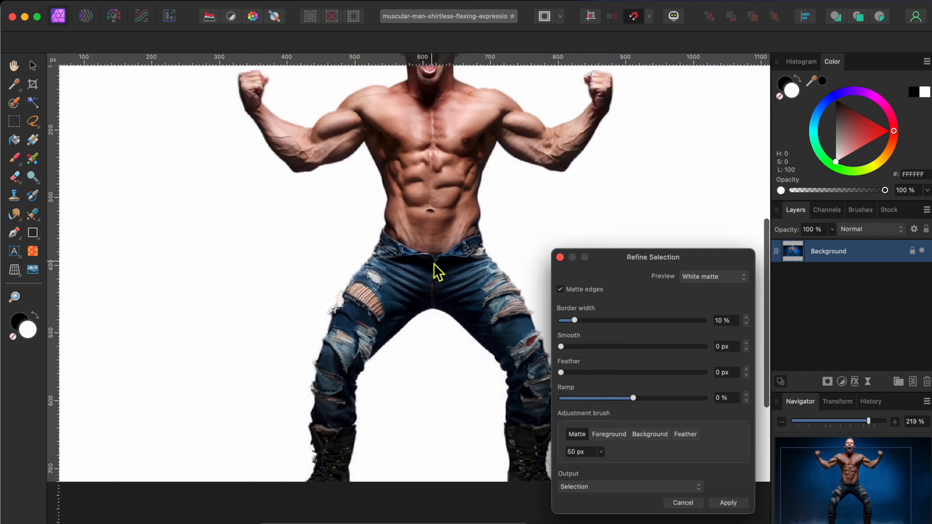
scroll(434, 264, "down", 3)
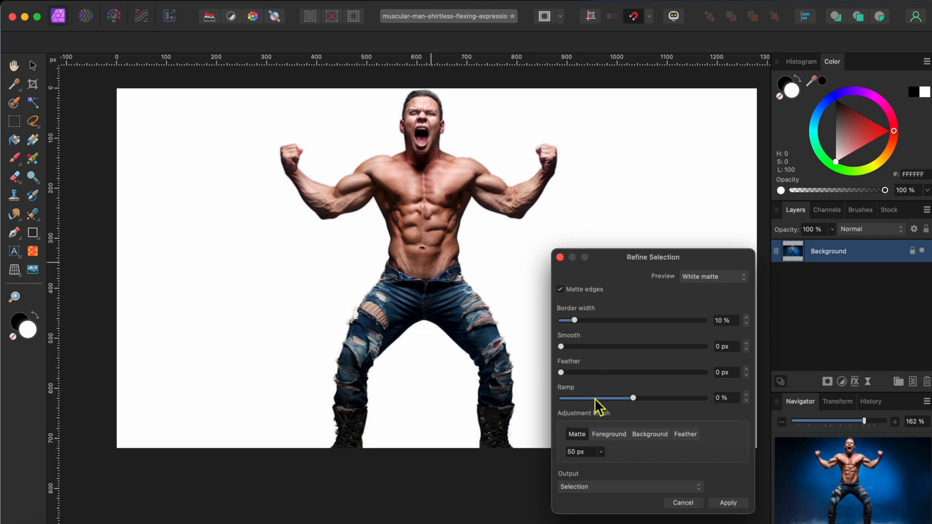
- Output the refined selection as a new layer and duplicate the resulting cutout layer
left_click(622, 485)
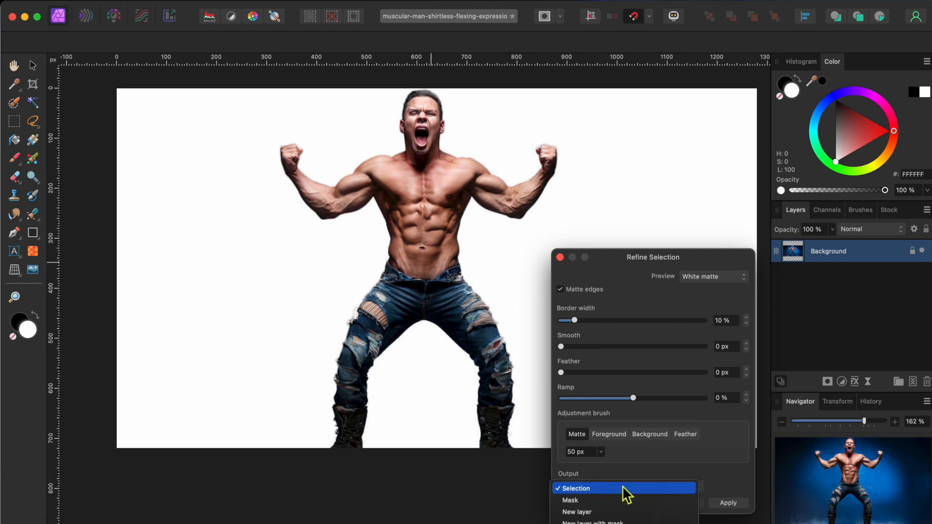
left_click(619, 515)
left_click(728, 503)
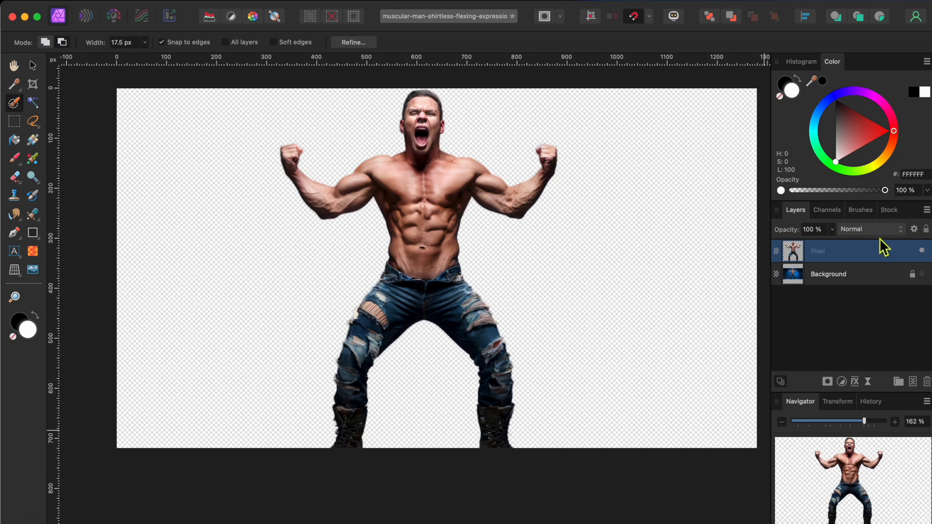
left_click(924, 277)
key("super+shift+n")
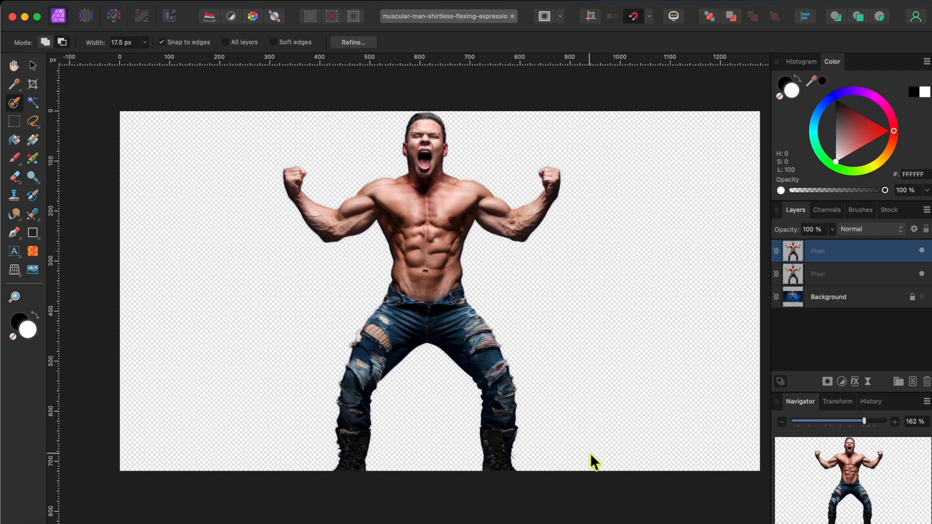
- Trace the edge between bare skin and the jeans' waistband from hip to hip with a polygonal freehand selection
left_click(33, 121)
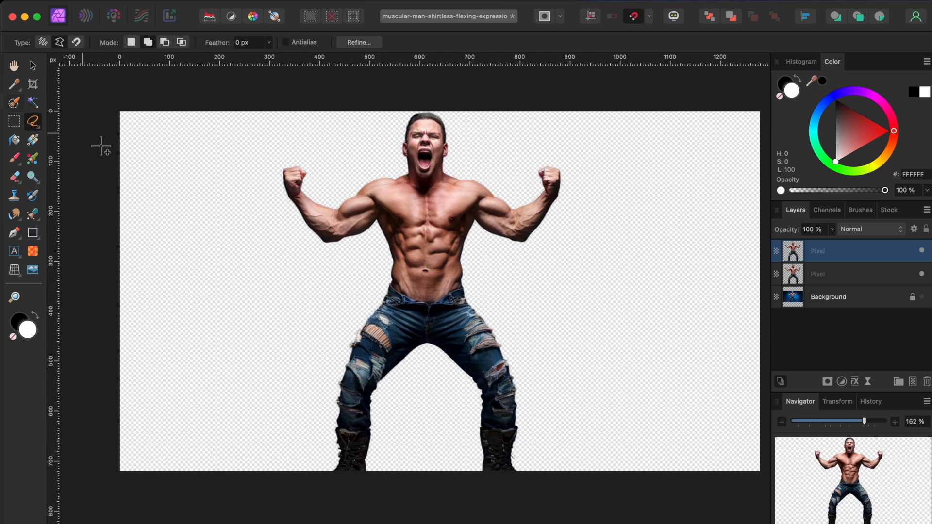
scroll(364, 289, "up", 10)
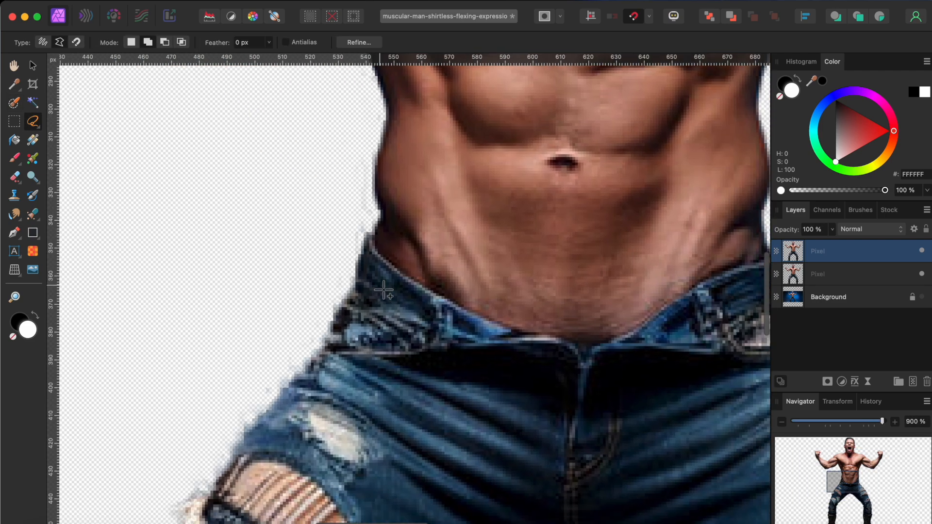
left_click(369, 235)
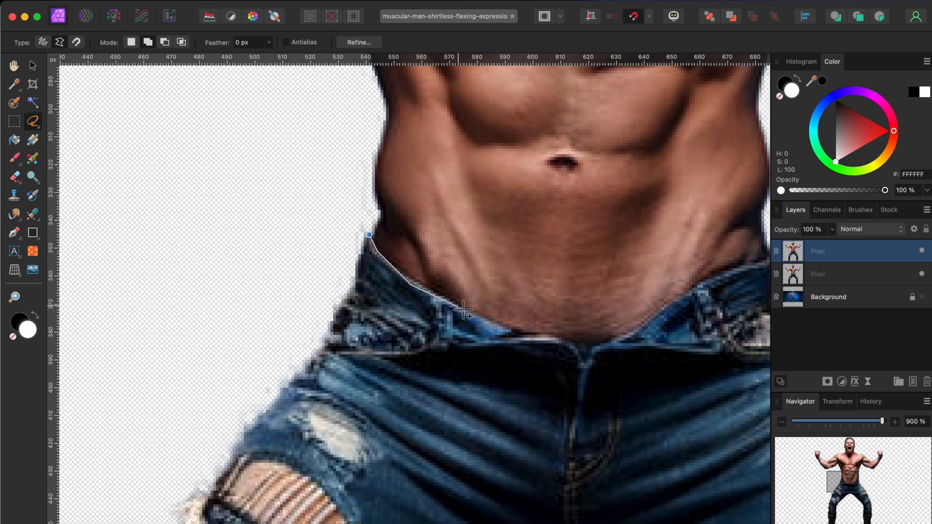
left_click(512, 328)
scroll(513, 330, "right", 5)
left_click(573, 337)
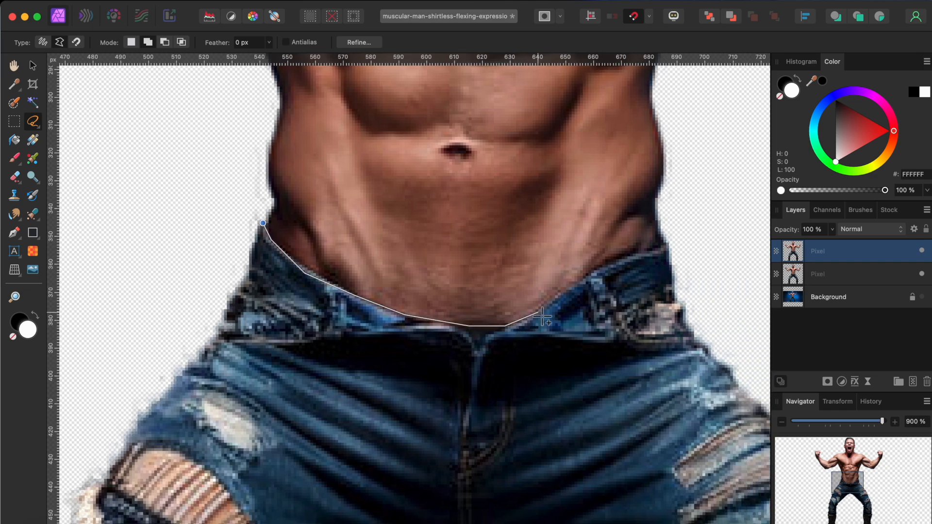
left_click(690, 242)
- Continue the polygonal outline loosely around both arms and the head, closing it at the starting hip point
scroll(693, 243, "down", 10)
scroll(692, 243, "right", 5)
left_click(700, 235)
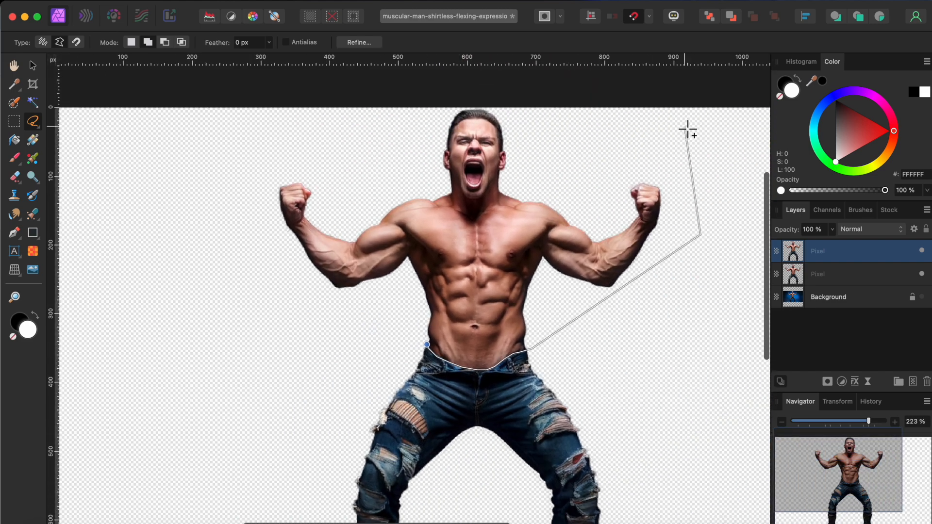
left_click(680, 121)
left_click(587, 83)
left_click(398, 91)
left_click(245, 124)
left_click(229, 223)
left_click(307, 350)
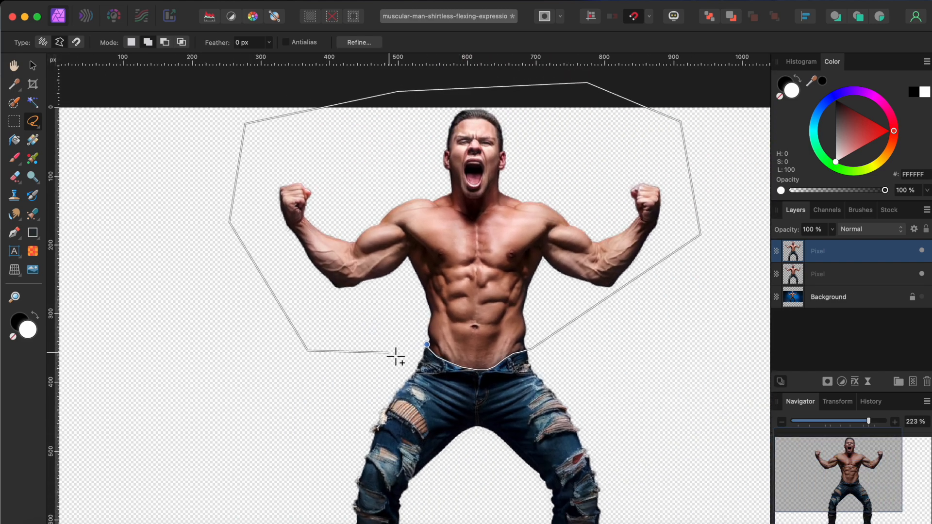
left_click(427, 344)
scroll(431, 349, "up", 2)
scroll(431, 350, "right", 1)
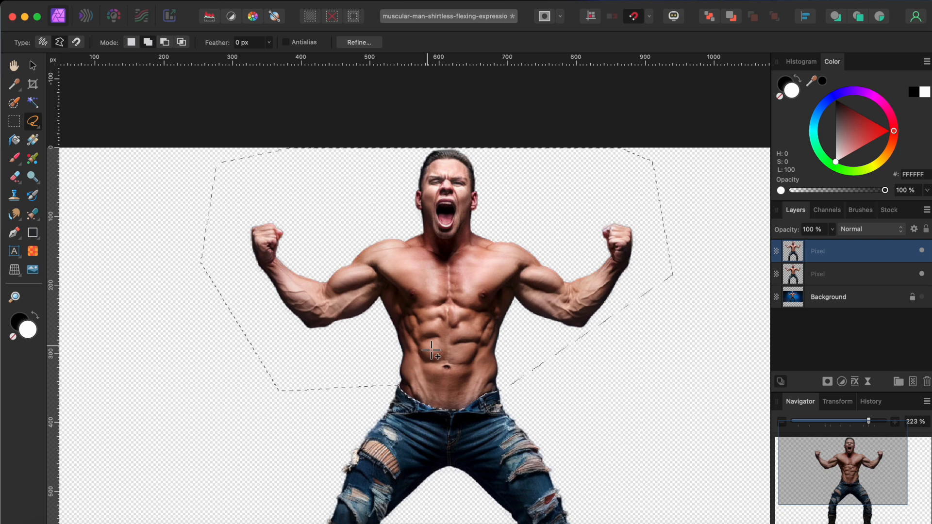
- Duplicate the selected upper body onto its own layer and hide the lower of the two full-figure cutout layers
key("super+shift+n")
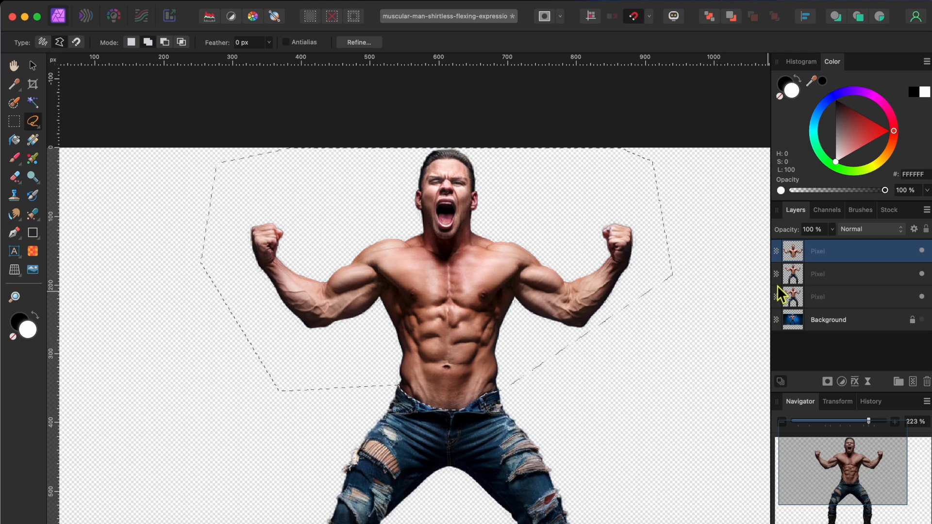
left_click(922, 274)
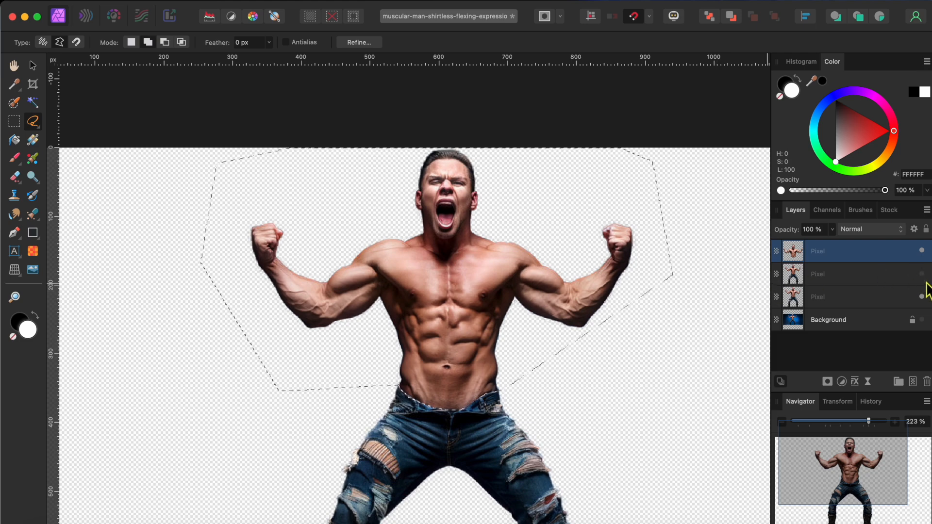
left_click(923, 296)
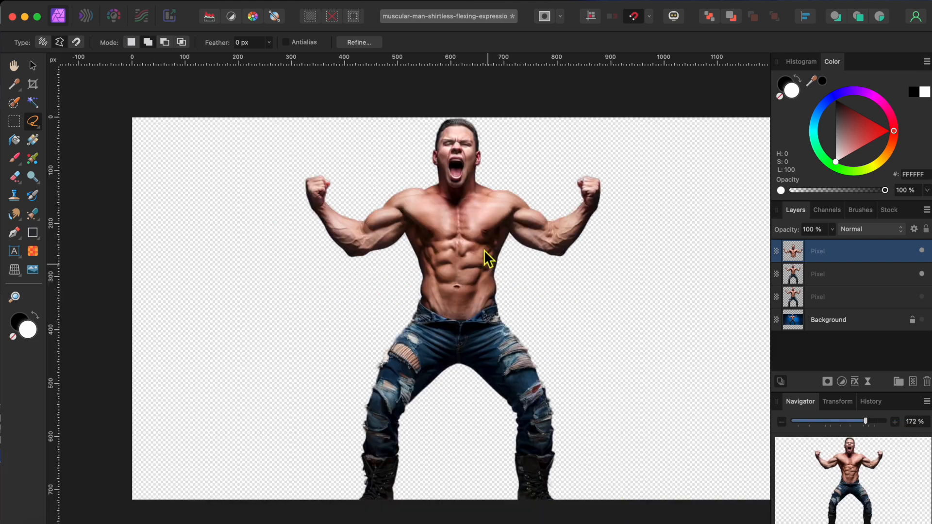
- Select the inside of the open mouth with a closed polygonal outline along the lips and teeth
scroll(461, 146, "up", 5)
left_click_drag(462, 170, 420, 265)
scroll(420, 265, "up", 5)
left_click_drag(348, 275, 368, 223)
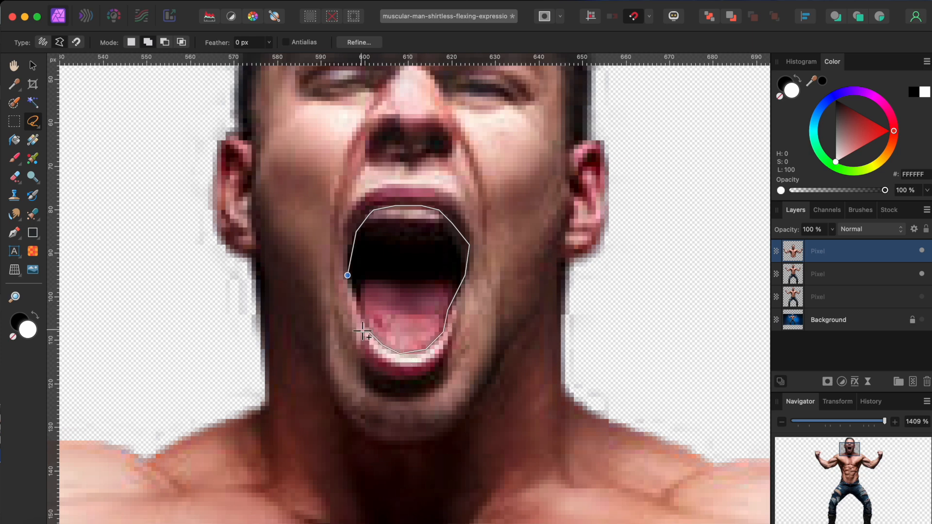
left_click_drag(355, 291, 352, 287)
- Duplicate the selected mouth interior onto its own layer and clear the selection
key("super+j")
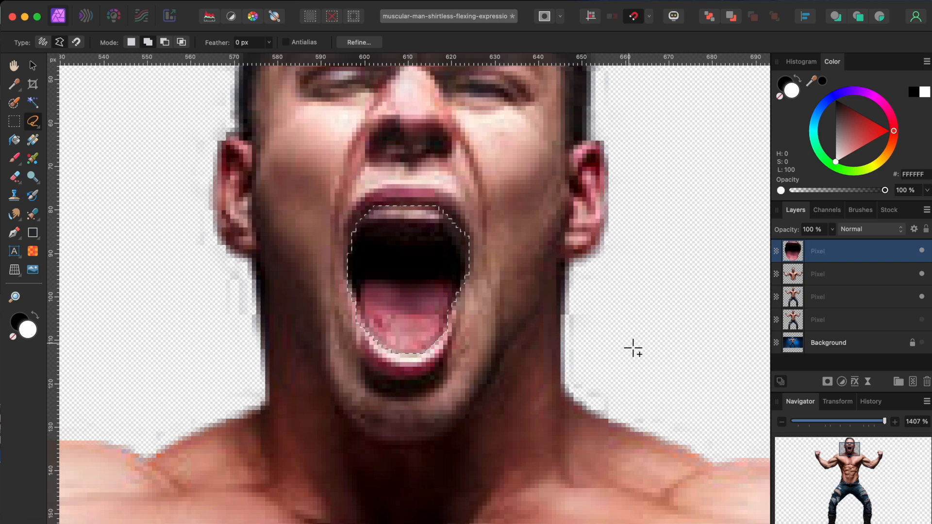
key("super+d")
scroll(632, 347, "down", 3)
scroll(632, 347, "down", 3)
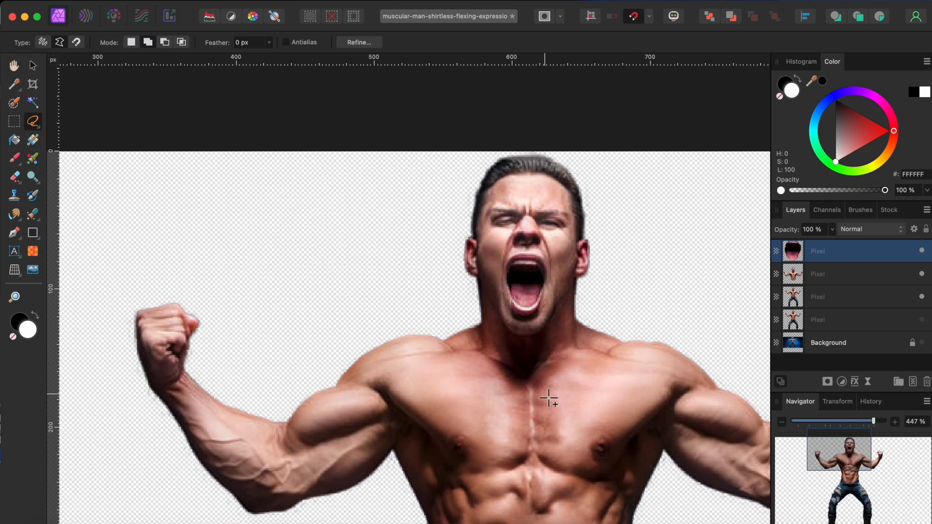
scroll(548, 396, "down", 2)
scroll(548, 398, "down", 3)
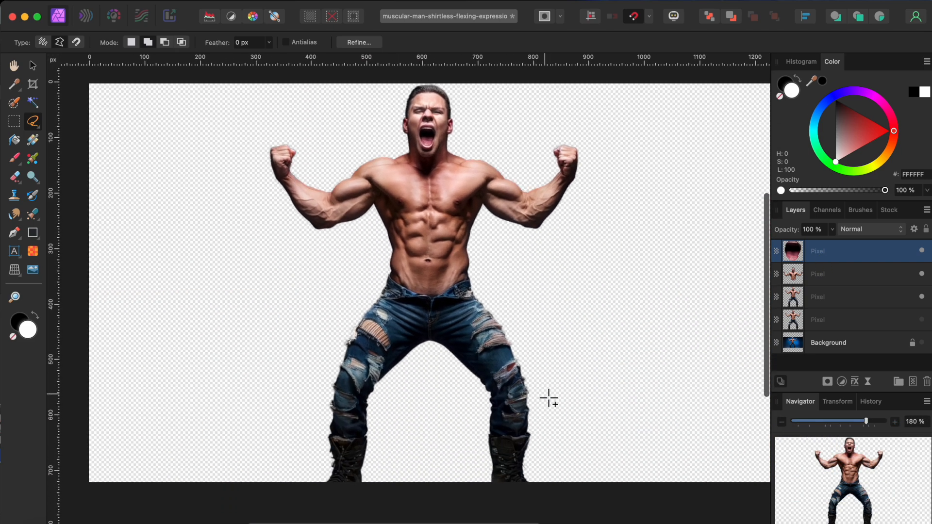
- Add an HSL adjustment for the upper-body layer and nest it inside that layer
left_click(839, 277)
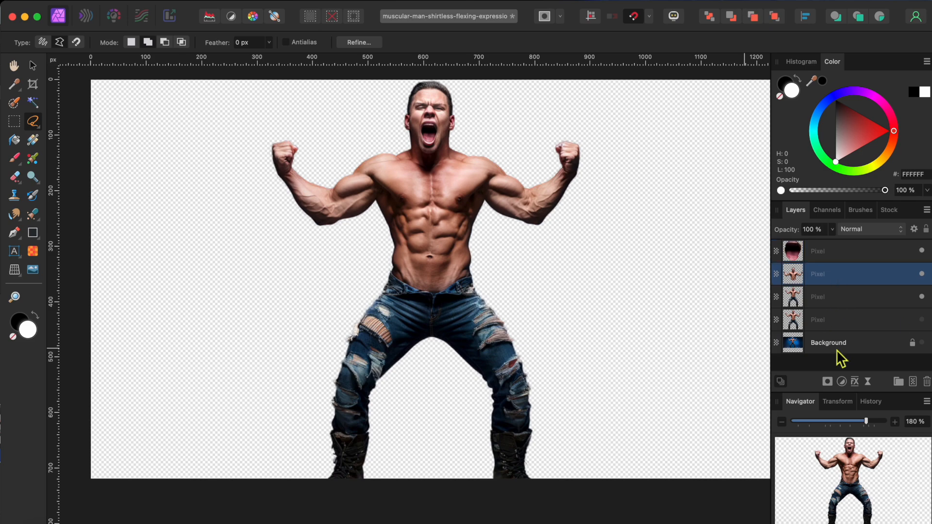
left_click(842, 383)
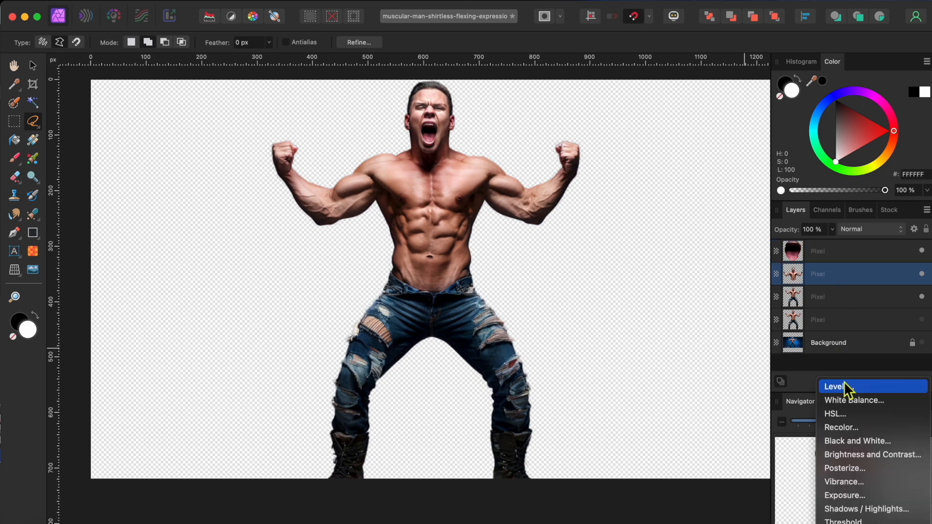
left_click(853, 416)
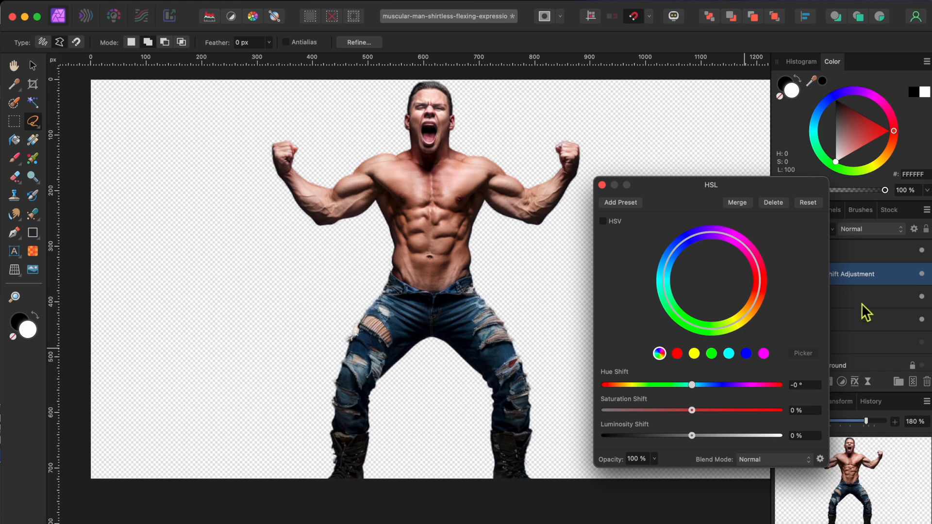
left_click_drag(762, 187, 197, 194)
left_click_drag(865, 273, 869, 298)
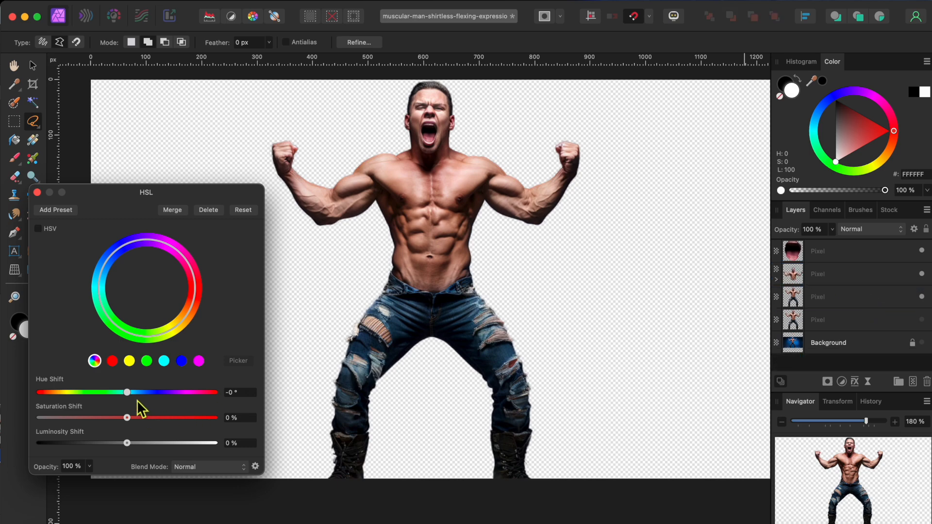
- Shift the hue of the upper-body HSL adjustment until the skin turns green
left_click_drag(130, 394, 89, 396)
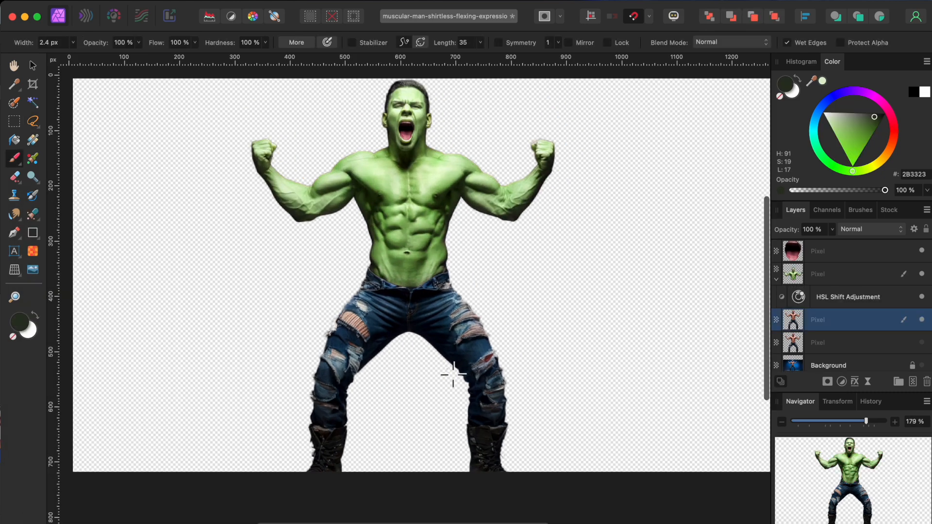
scroll(451, 372, "up", 5)
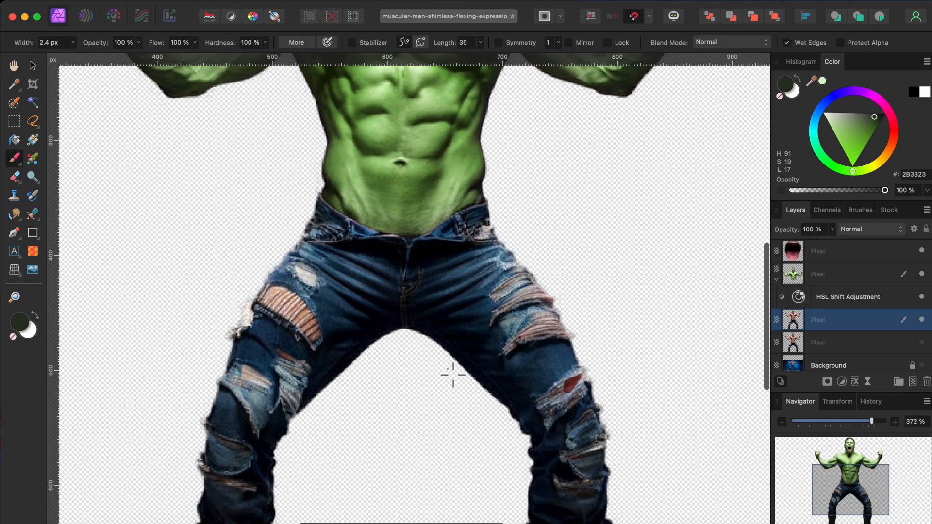
- Set up the Color Replacement Brush at 5.6 px wide and sample the light green A3CD84 from the abdomen
scroll(453, 374, "up", 2)
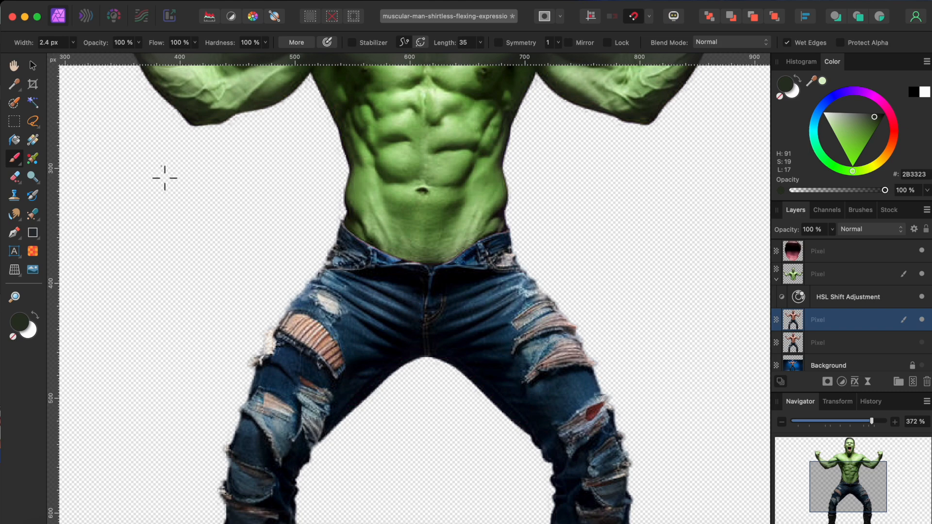
left_click(17, 160)
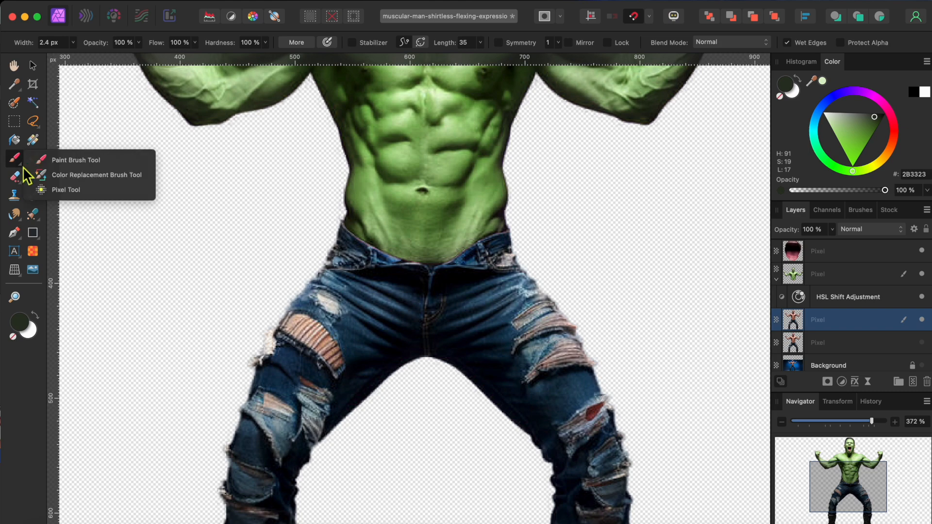
left_click(69, 176)
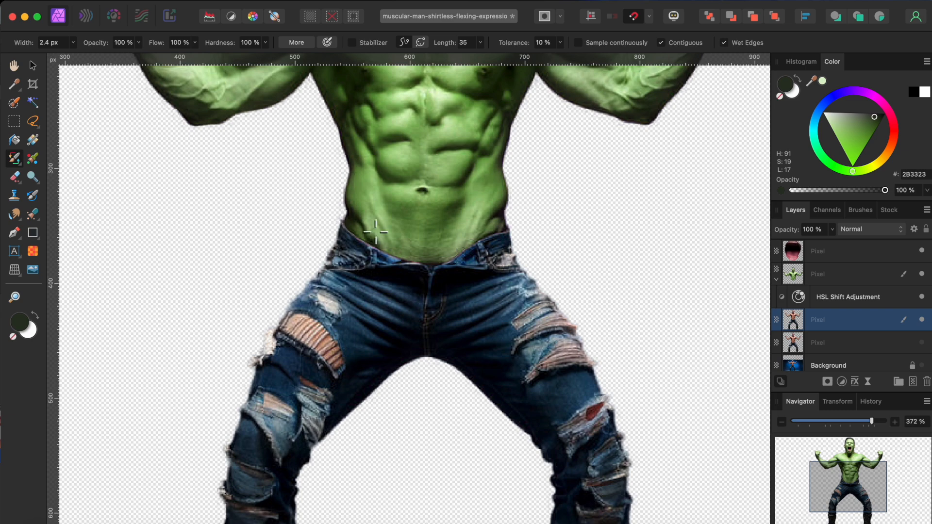
scroll(375, 231, "up", 5)
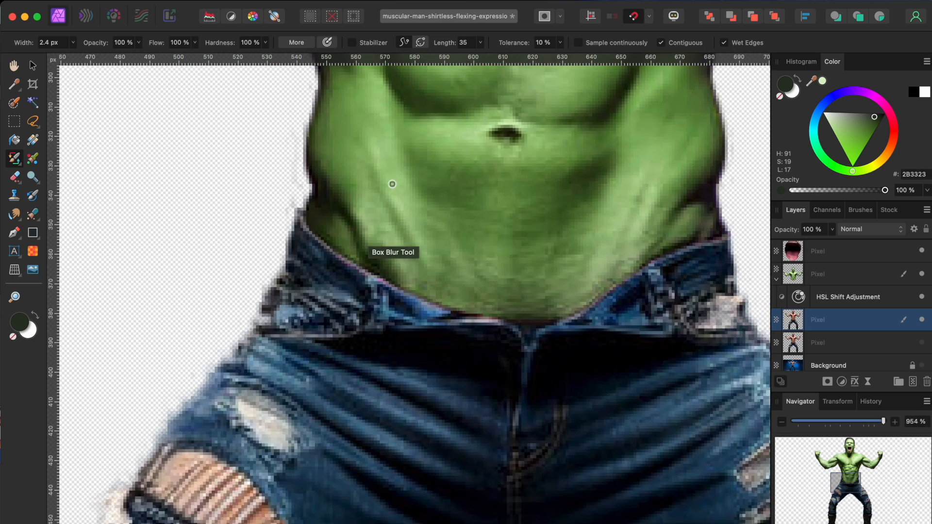
key("bracketright")
key("bracketright")
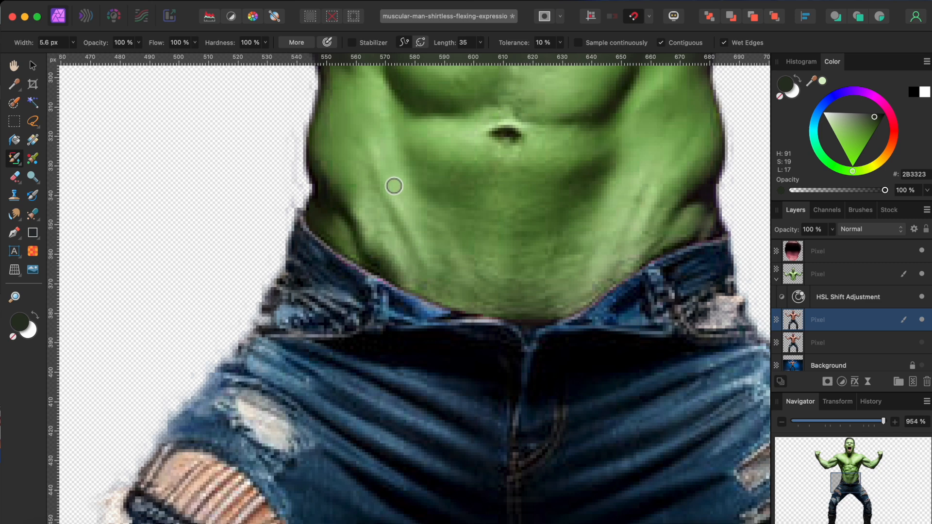
left_click(394, 186, "alt")
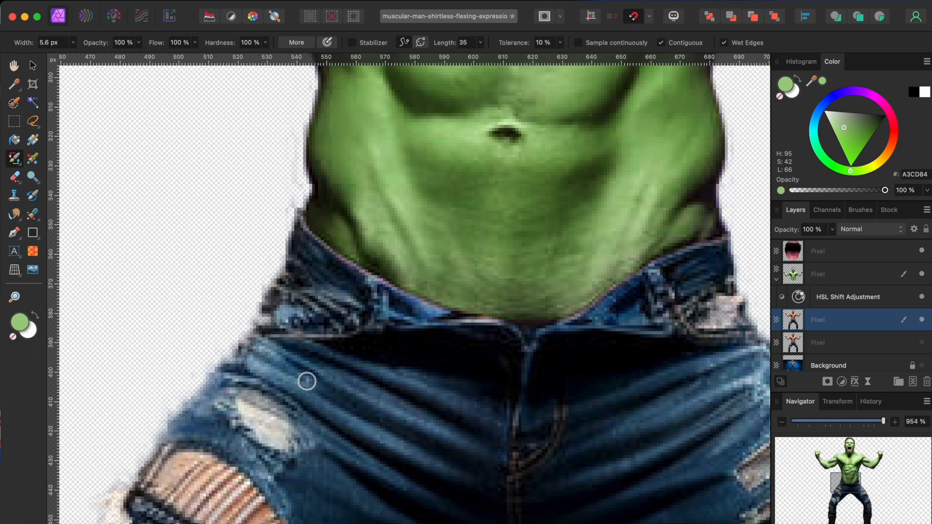
- Recolour the bare skin showing through the large ribbed thigh tear in the jeans with the sampled light green
scroll(234, 439, "down", 5)
scroll(234, 439, "left", 2)
scroll(217, 386, "up", 5)
mouse_move(208, 321)
left_mouse_down()
mouse_move(227, 312)
mouse_move(183, 318)
mouse_move(270, 228)
mouse_move(249, 286)
mouse_move(260, 311)
mouse_move(228, 339)
mouse_move(214, 323)
mouse_move(322, 291)
mouse_move(337, 402)
mouse_move(374, 429)
mouse_move(265, 299)
left_mouse_up()
scroll(429, 391, "down", 2)
mouse_move(413, 400)
left_mouse_down()
mouse_move(405, 457)
mouse_move(496, 490)
mouse_move(518, 477)
left_mouse_up()
scroll(497, 485, "down", 2)
scroll(340, 292, "down", 3)
scroll(341, 292, "down", 3)
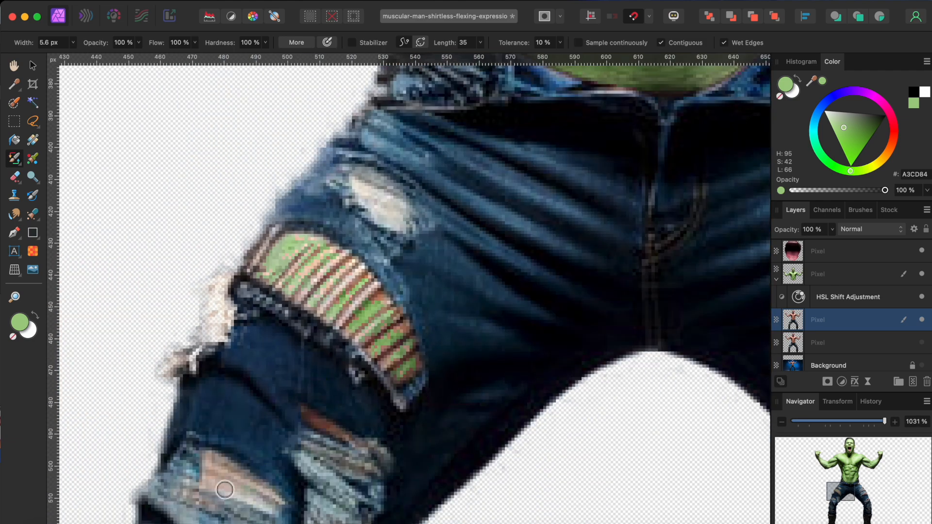
scroll(488, 333, "down", 3)
- Recolour more skin in the torn jeans with a 9.8 px brush and greens sampled from the body, ending on 90BC6A
left_click(400, 288, "alt")
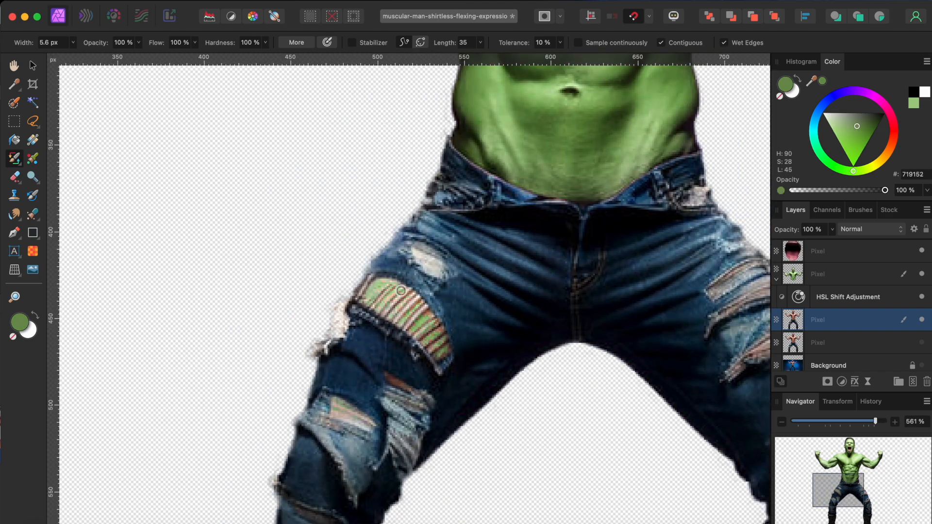
left_click_drag(388, 309, 435, 334)
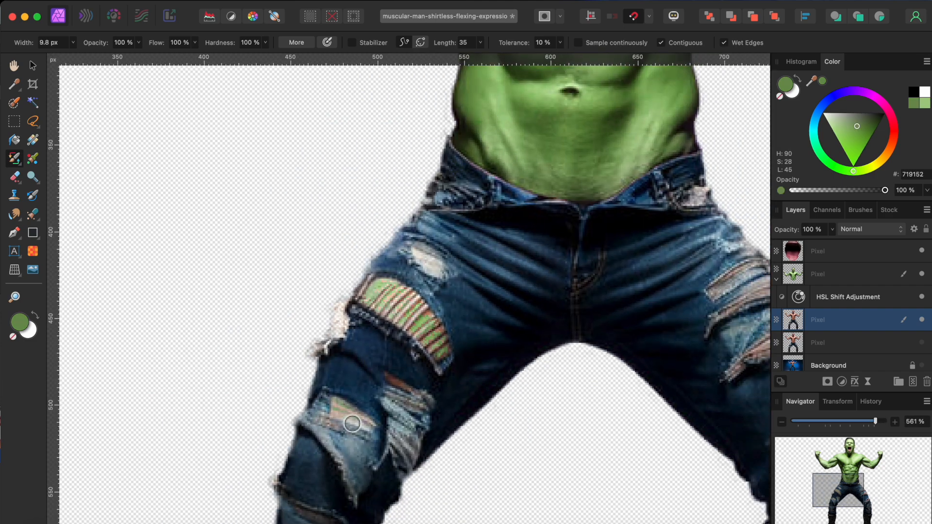
left_click(420, 325, "alt")
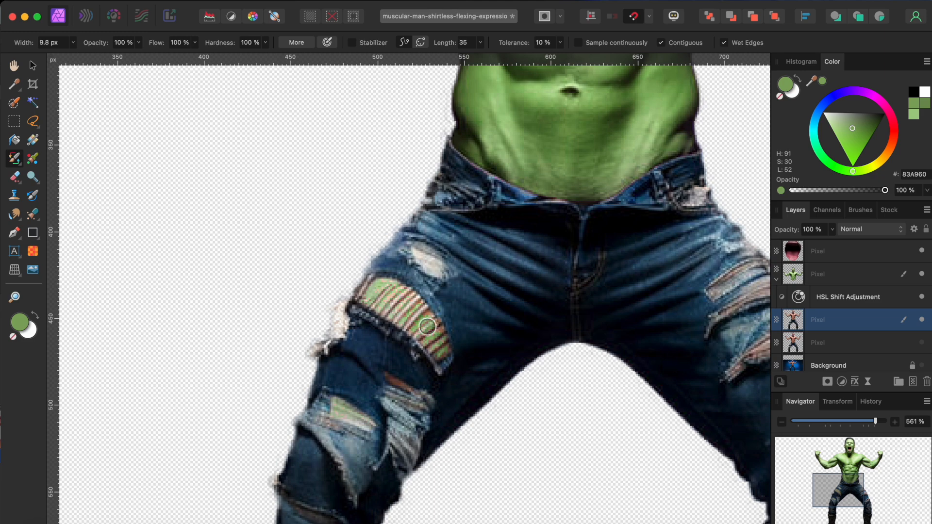
left_click(553, 117, "alt")
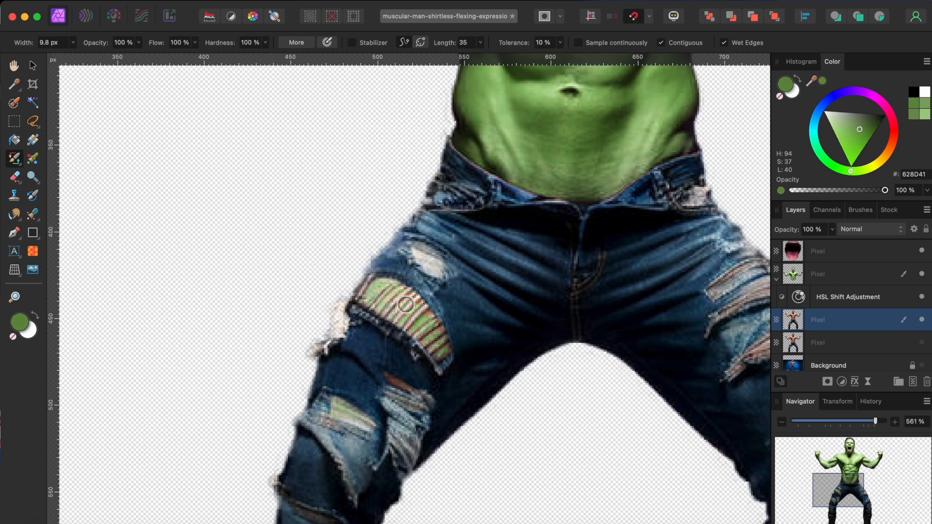
left_click(505, 84, "alt")
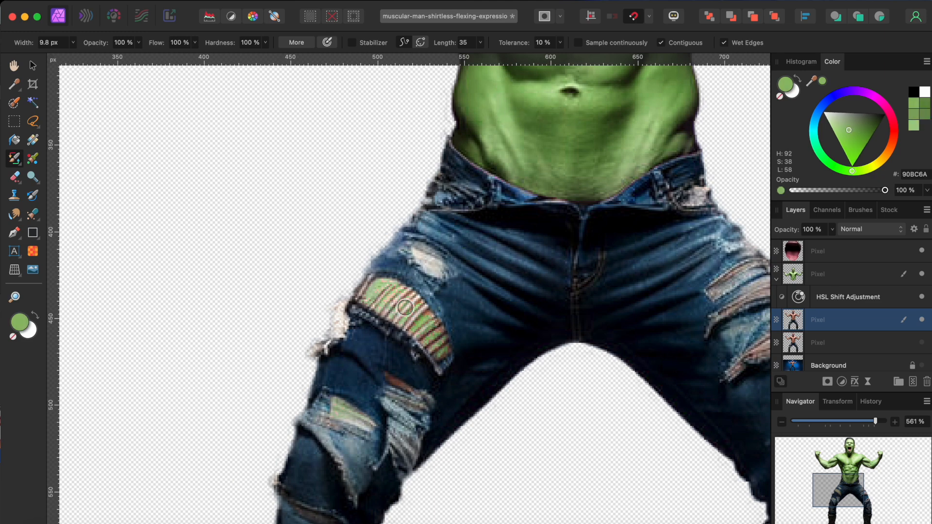
scroll(440, 343, "down", 3)
scroll(440, 344, "up", 5)
scroll(440, 344, "up", 2)
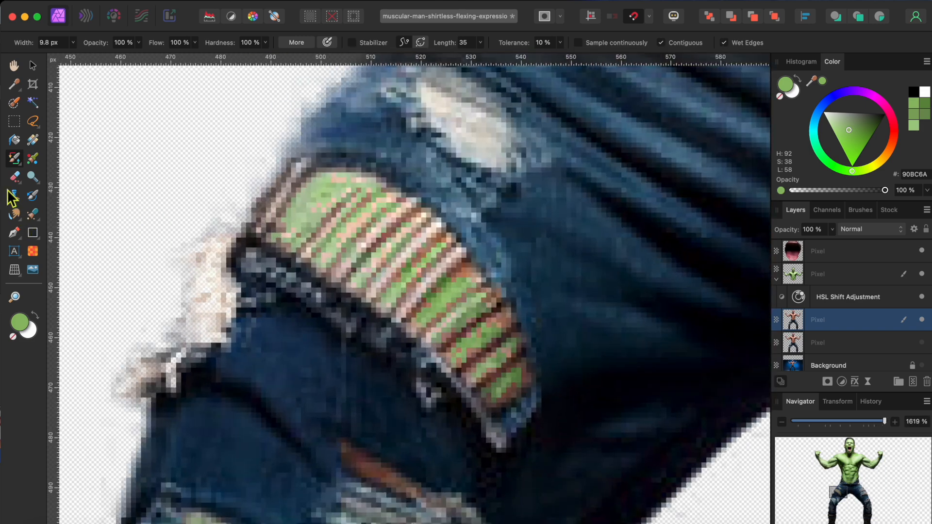
- Paint green over the remaining skin tones in the upper part of the thigh tear with a 1.9 px Paint Brush
left_click_drag(14, 159, 43, 157)
scroll(269, 202, "up", 5)
key("bracketleft")
key("bracketleft")
key("bracketleft")
key("bracketleft")
key("bracketleft")
key("bracketleft")
key("bracketleft")
key("bracketleft")
left_click(328, 291)
scroll(419, 228, "up", 3)
mouse_move(400, 226)
left_mouse_down()
mouse_move(457, 204)
mouse_move(427, 217)
mouse_move(512, 247)
left_mouse_up()
left_click_drag(347, 454, 488, 285)
left_click_drag(438, 397, 576, 274)
left_click_drag(452, 486, 633, 291)
- Continue painting green strokes along the thread gaps down to the lower end of the thigh tear
scroll(386, 340, "down", 3)
scroll(386, 339, "right", 3)
left_click_drag(387, 339, 507, 232)
mouse_move(413, 297)
left_mouse_down()
mouse_move(430, 296)
mouse_move(456, 247)
left_mouse_up()
left_click_drag(412, 422, 603, 231)
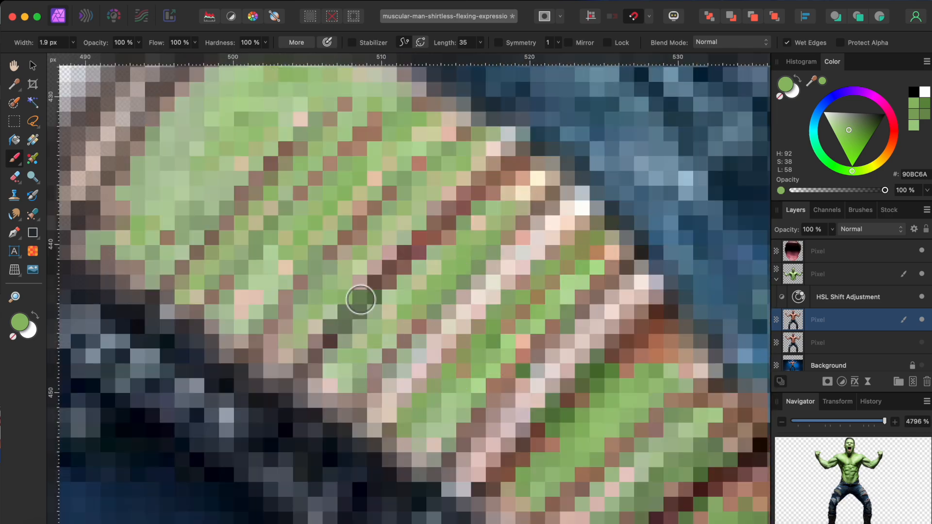
left_click_drag(412, 260, 514, 172)
scroll(480, 416, "down", 2)
left_click_drag(466, 428, 644, 294)
scroll(669, 328, "down", 2)
left_click_drag(533, 465, 705, 364)
scroll(576, 460, "down", 3)
left_click_drag(670, 402, 563, 510)
- Choose the dark green 356D04 and paint shading into the lower gaps of the thigh tear
left_click(870, 136)
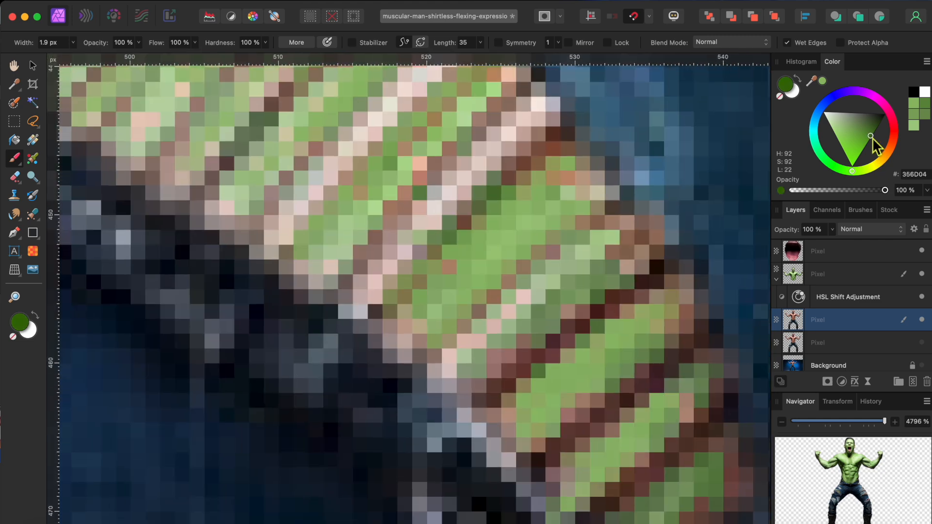
scroll(582, 388, "down", 2)
left_click_drag(539, 388, 655, 315)
scroll(619, 462, "down", 10)
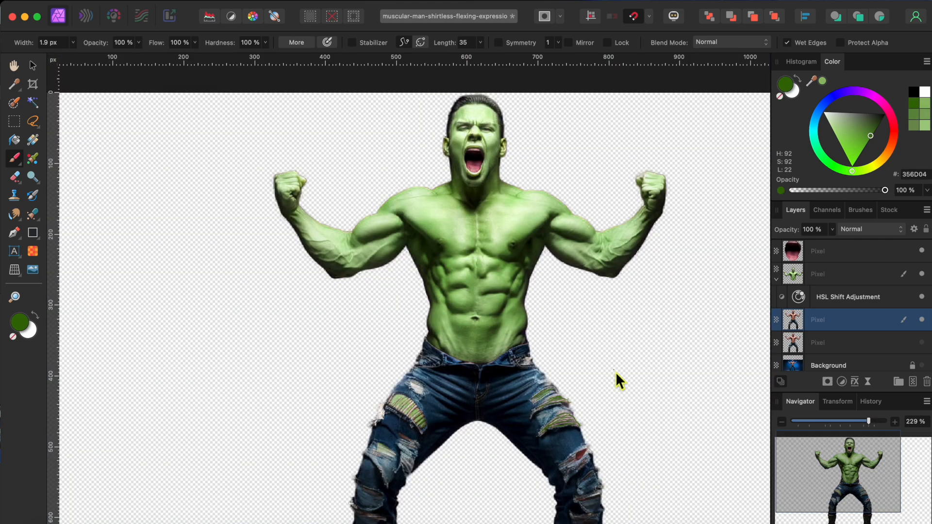
- Select the green upper-body layer and open it in the Liquify Persona
scroll(557, 243, "up", 2)
scroll(557, 243, "right", 2)
key("super+1")
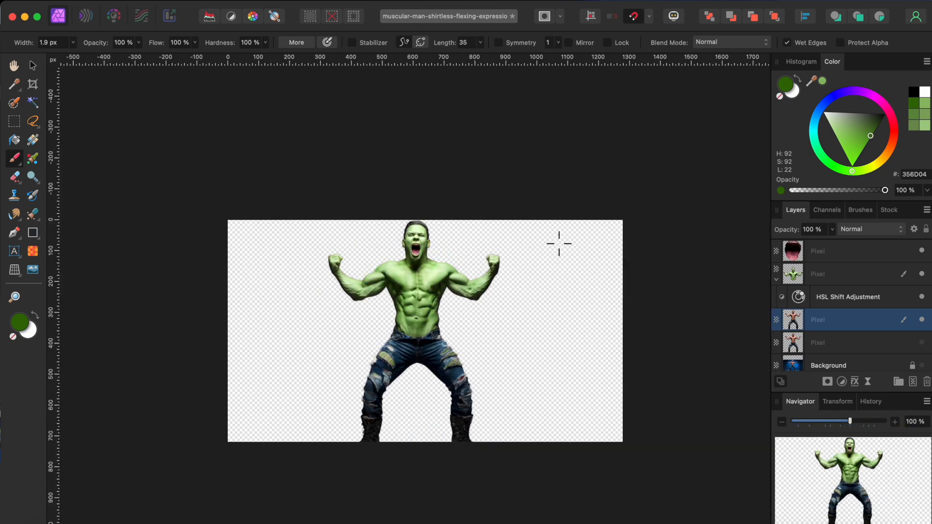
scroll(398, 310, "up", 5)
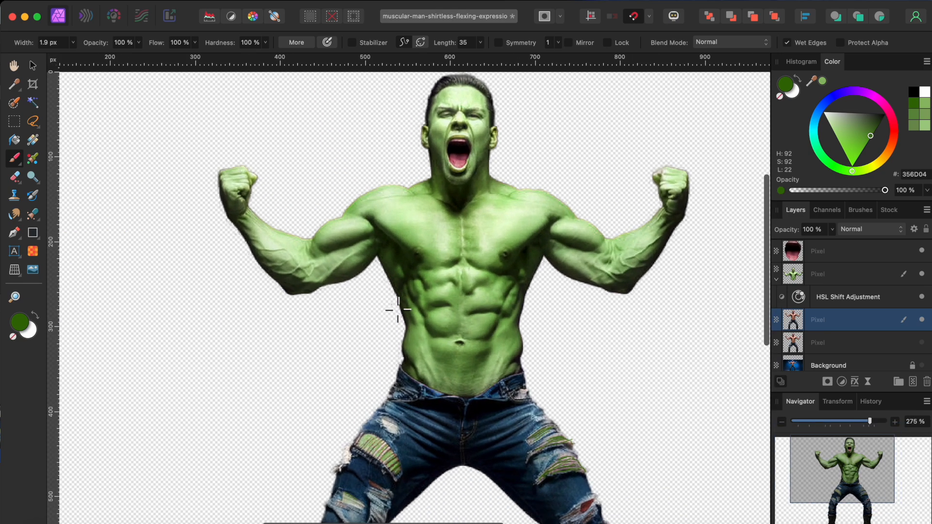
left_click(832, 274)
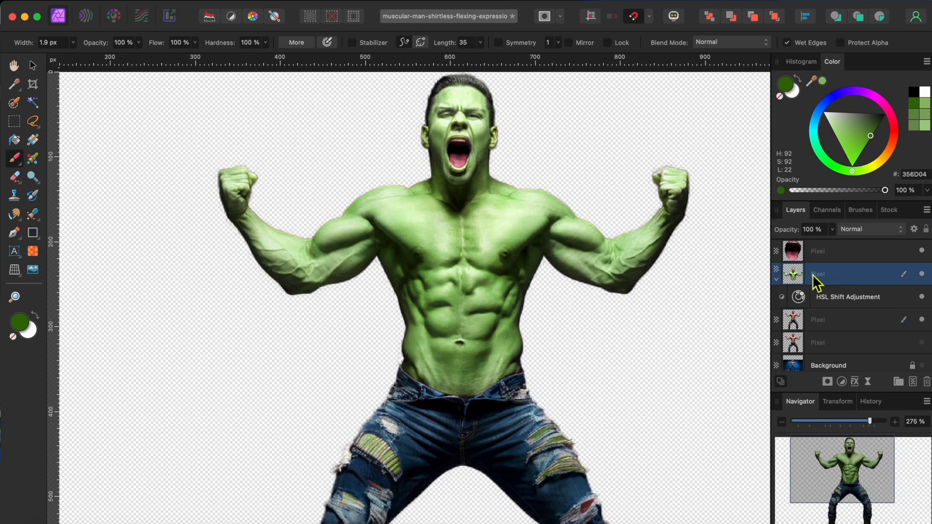
scroll(662, 262, "up", 1)
scroll(662, 262, "right", 1)
scroll(662, 262, "up", 1)
scroll(662, 262, "right", 1)
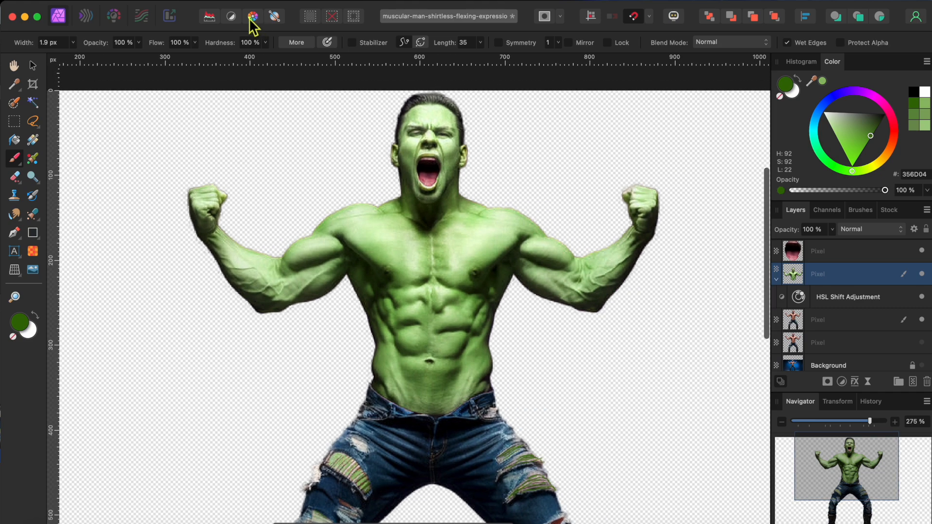
left_click(90, 18)
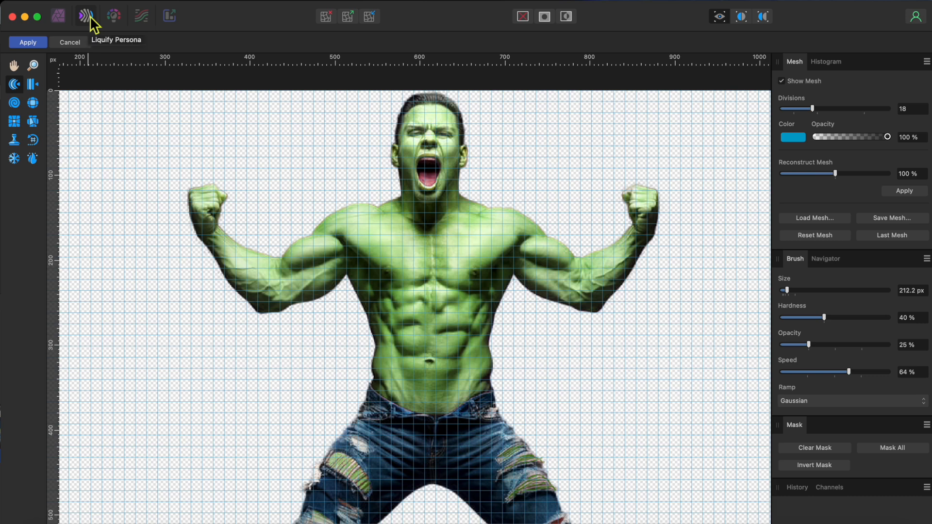
- Protect the whole head from distortion by painting a freeze mask over it with an 80 px brush
left_click(16, 160)
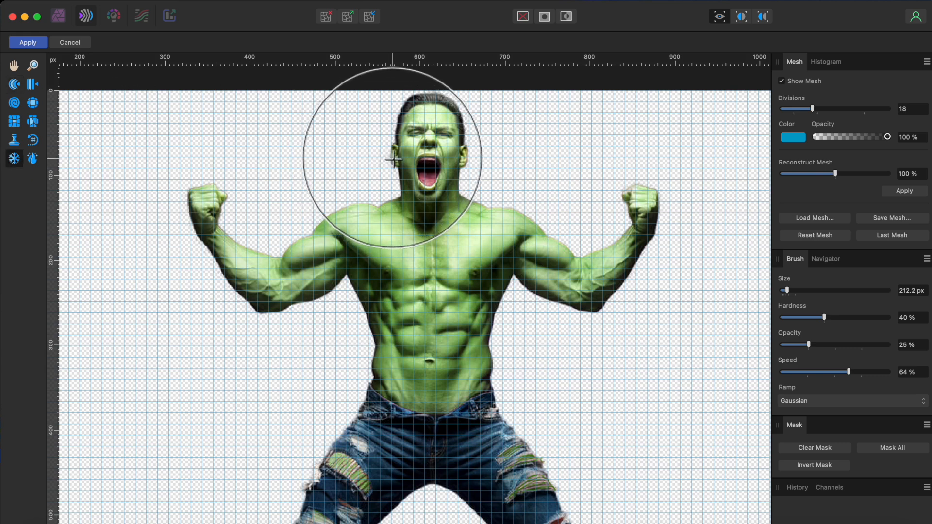
key("bracketleft")
key("bracketleft")
key("bracketleft")
key("bracketleft")
key("bracketleft")
key("bracketleft")
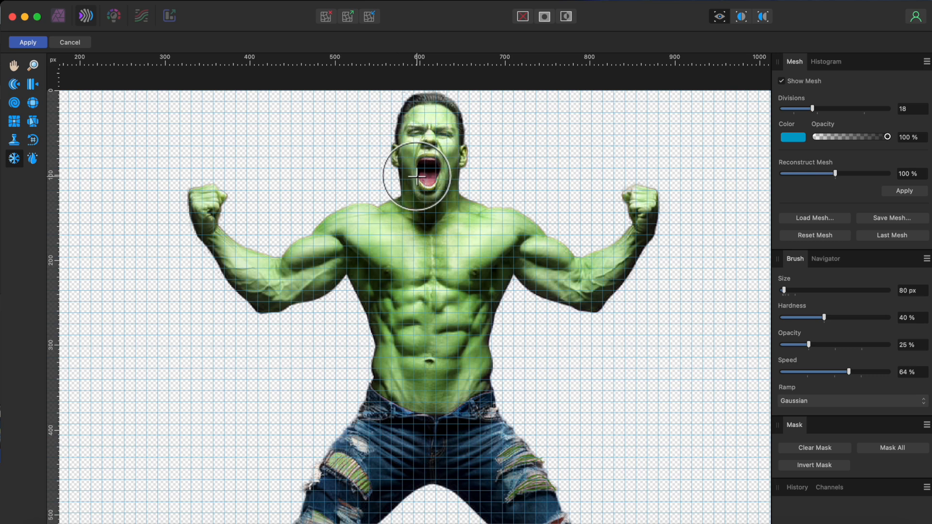
mouse_move(415, 160)
left_mouse_down()
mouse_move(408, 132)
mouse_move(417, 105)
mouse_move(451, 147)
mouse_move(445, 174)
mouse_move(426, 181)
mouse_move(401, 145)
mouse_move(410, 129)
left_mouse_up()
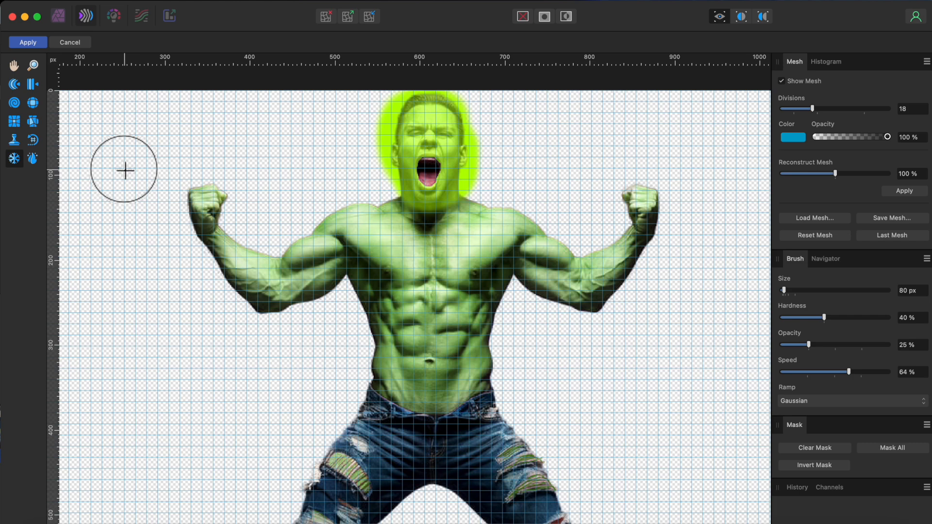
- Bulge the upper arm and forearm on the image's left side with a liquify brush of 185.1 px
left_click(33, 103)
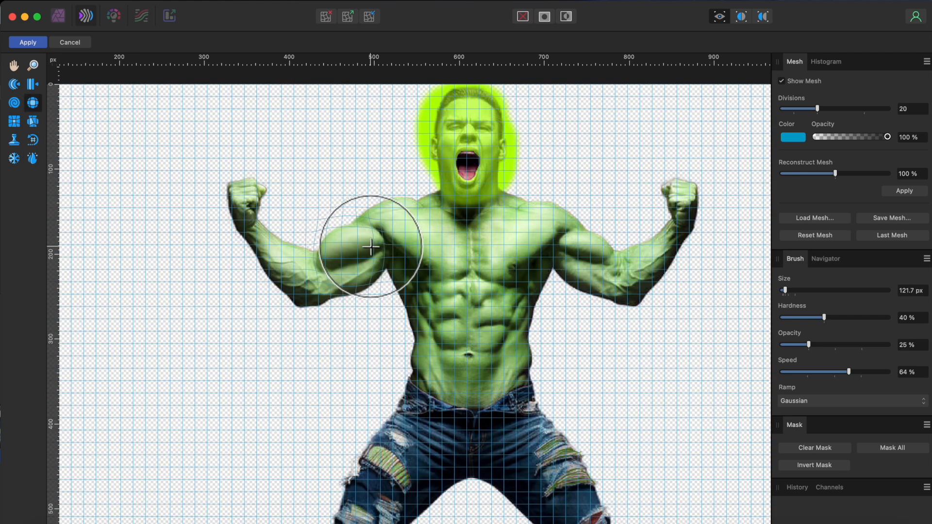
key("]")
key("]")
key("]")
left_click_drag(357, 251, 356, 249)
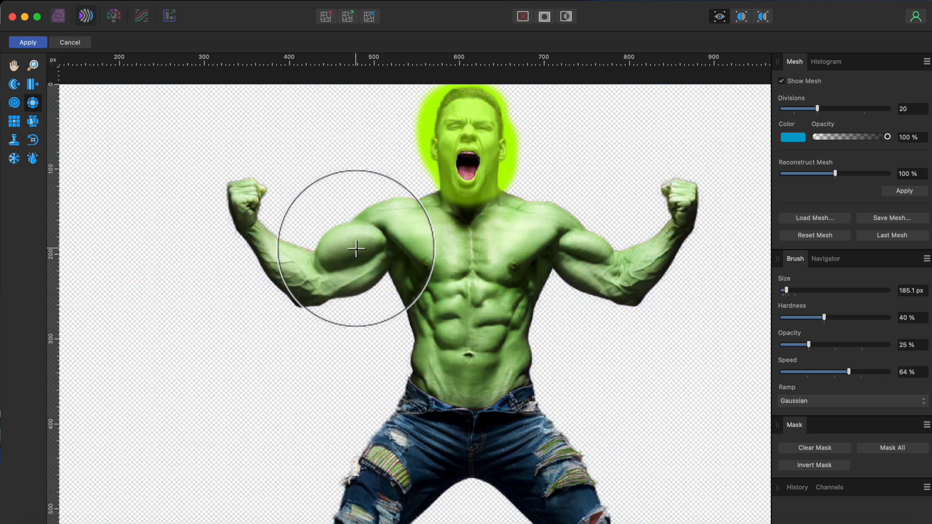
left_click_drag(356, 250, 355, 248)
left_click_drag(288, 266, 287, 266)
- Bulge the arm on the image's right side and both shoulders beside the neck to match
left_click_drag(601, 245, 588, 249)
left_click_drag(644, 265, 645, 265)
left_click_drag(562, 244, 576, 243)
left_click_drag(491, 202, 512, 207)
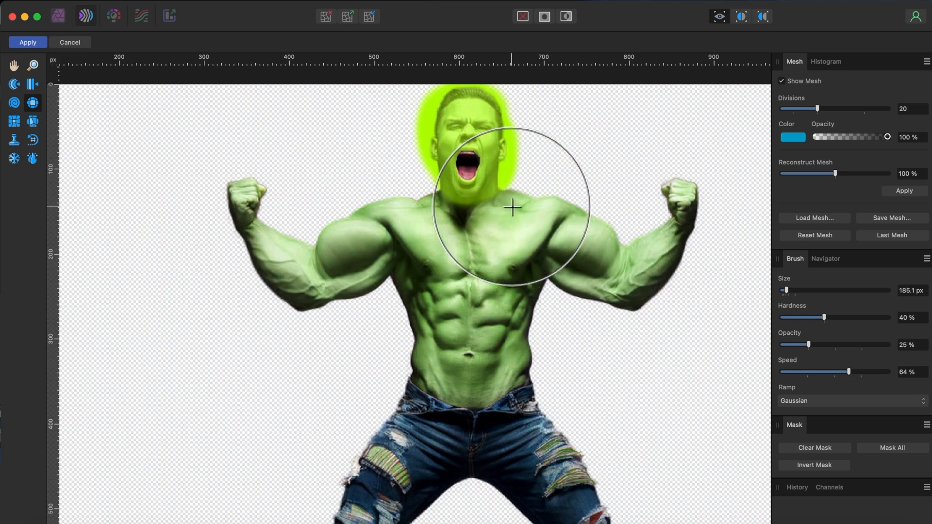
left_click_drag(512, 208, 512, 207)
left_click_drag(425, 204, 427, 205)
- Enlarge the undersides of the upper arms and the abdomen, and apply the liquify distortion
left_click_drag(365, 294, 363, 291)
left_click_drag(582, 271, 580, 285)
left_click_drag(458, 335, 455, 337)
left_click_drag(498, 344, 500, 347)
left_click_drag(458, 338, 457, 339)
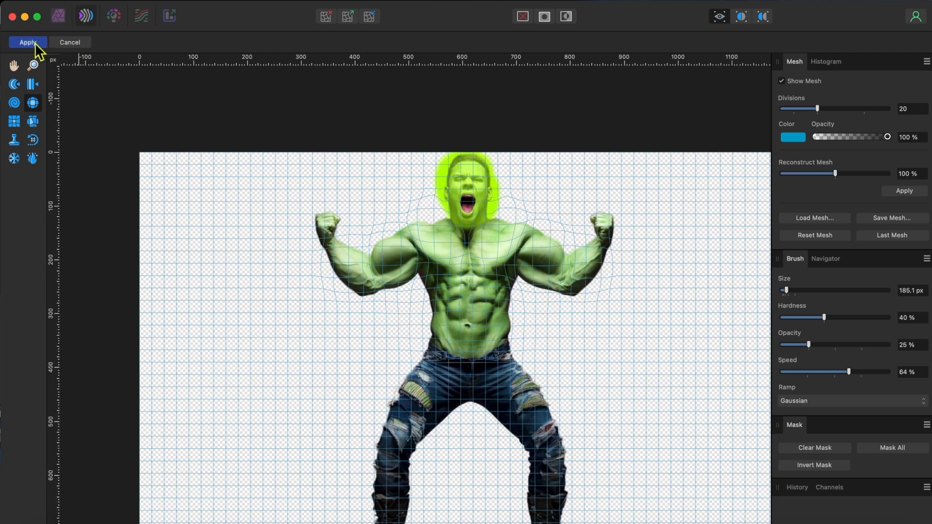
left_click(34, 43)
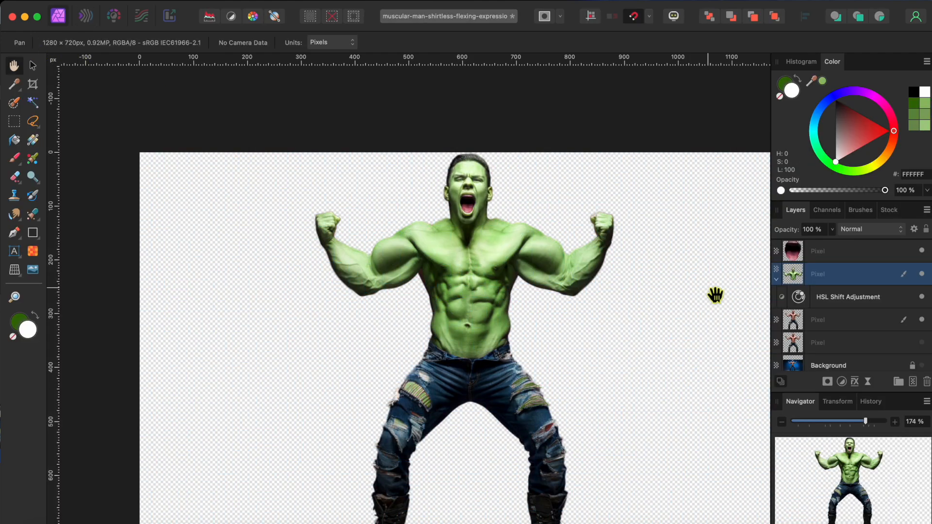
- Compare the figure with and without the enlarged upper-body layer by toggling its visibility
left_click(922, 274)
left_click(922, 274)
left_click(922, 274)
left_click(922, 274)
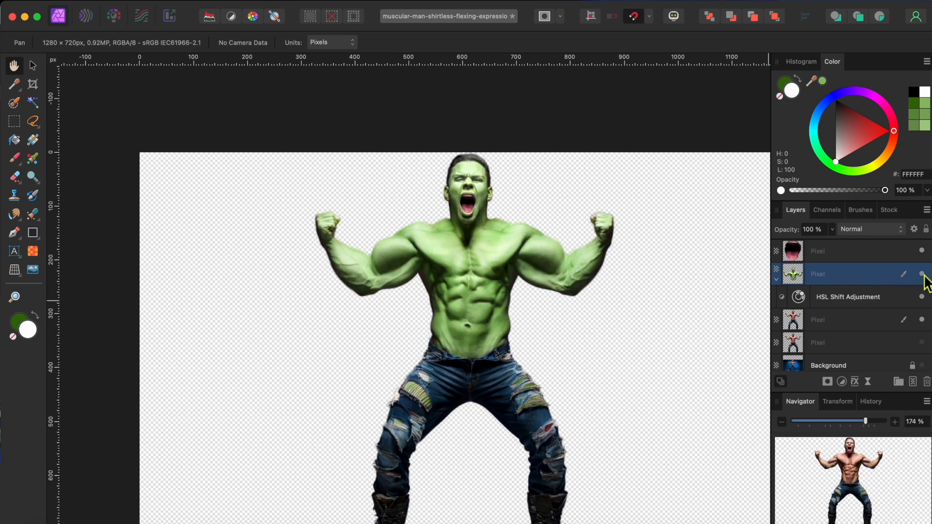
left_click(922, 274)
left_click(922, 274)
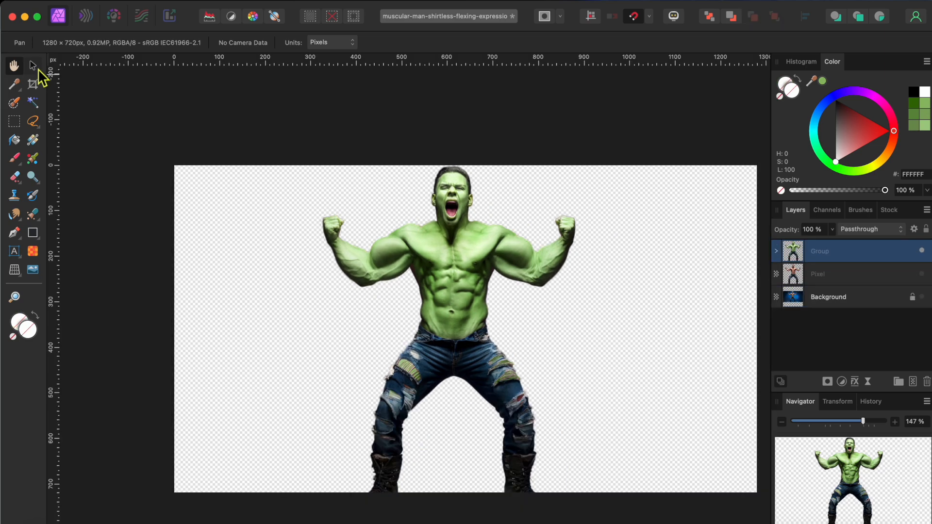
- Move the grouped green figure down until its lower legs run past the canvas's bottom edge
left_click(33, 66)
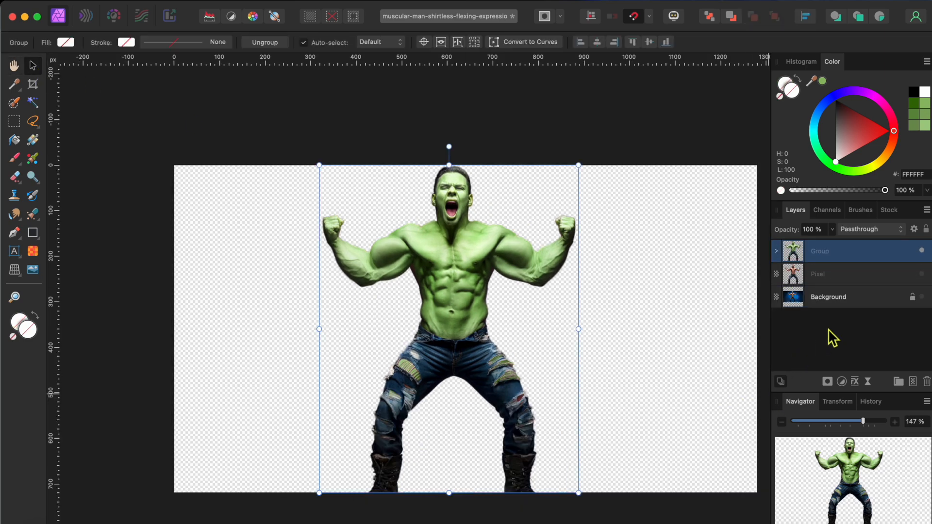
left_click_drag(467, 275, 475, 350)
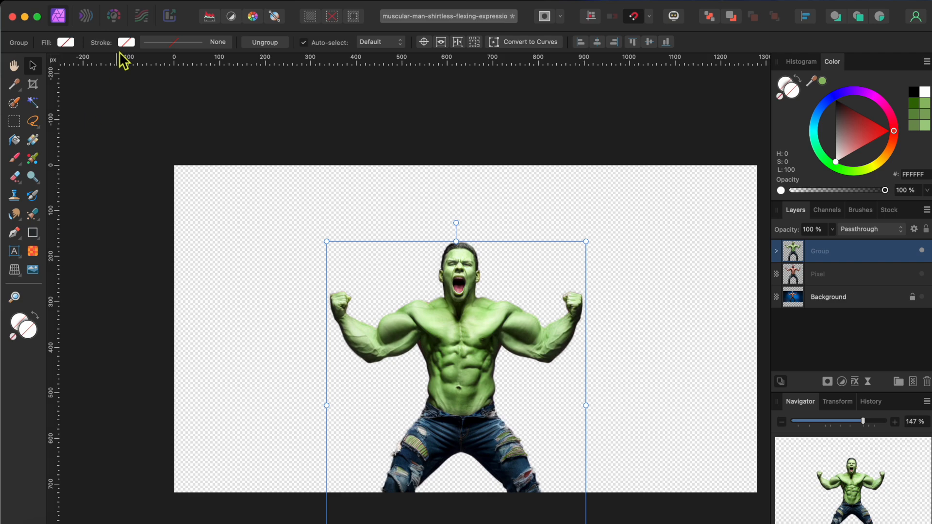
- Place the post-explosion scene JPEG from the Downloads folder so that it covers the whole canvas
left_click(123, 1)
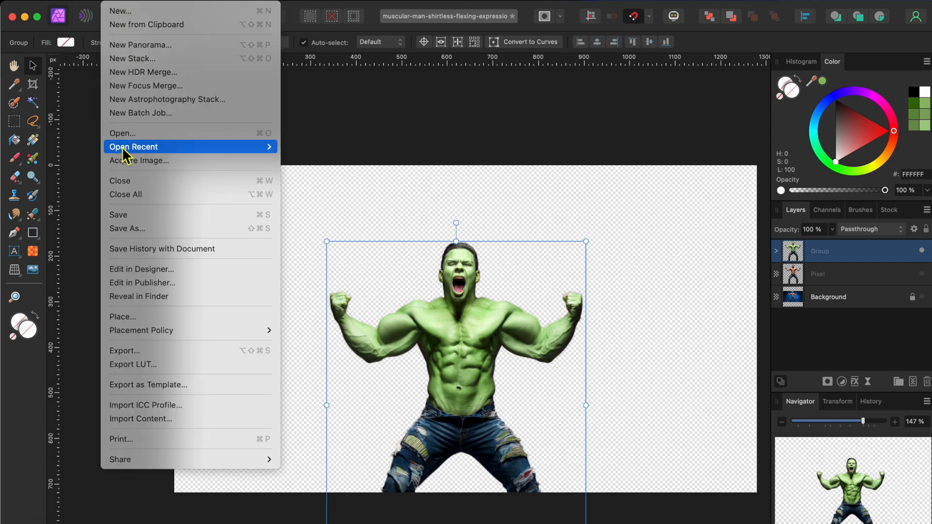
left_click(122, 318)
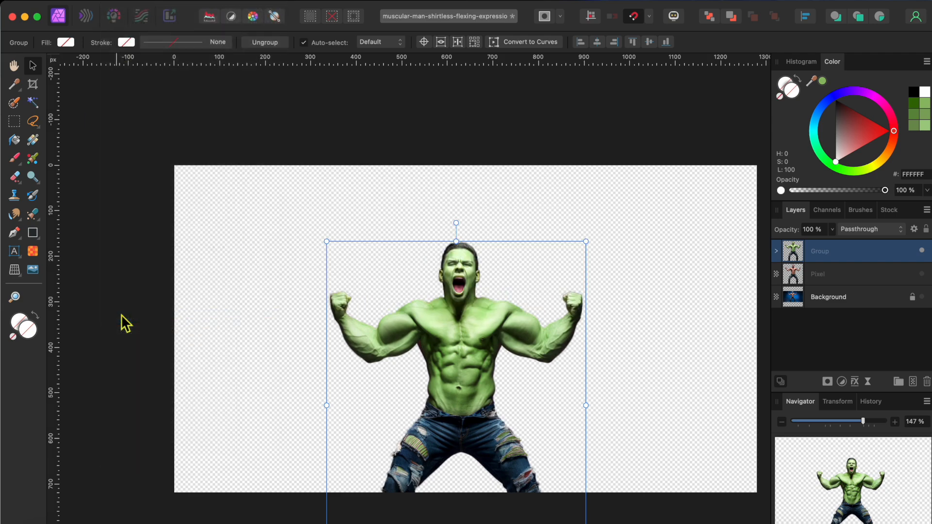
left_click(337, 201)
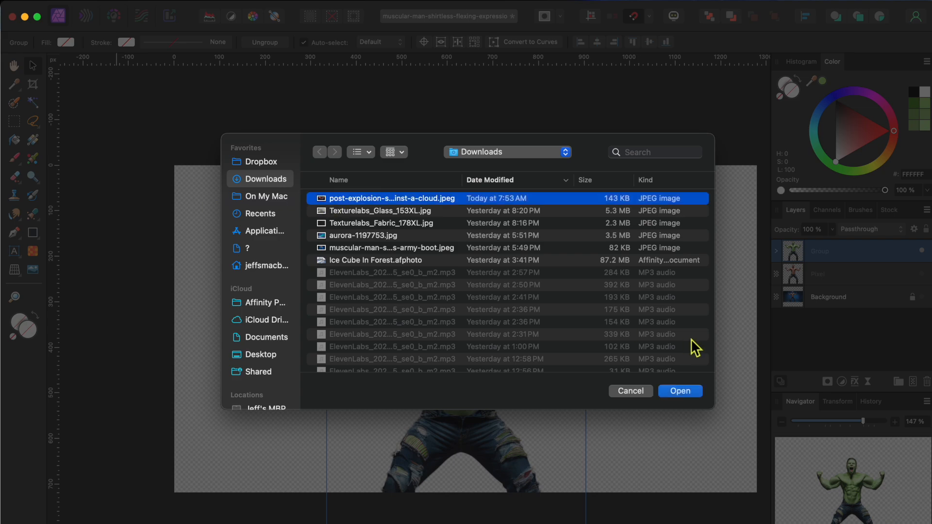
left_click(680, 391)
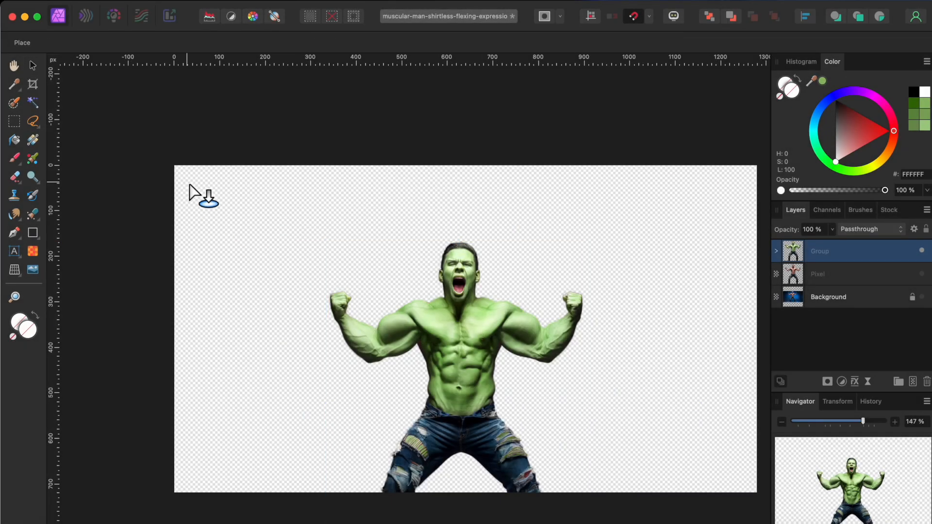
left_click_drag(180, 171, 755, 510)
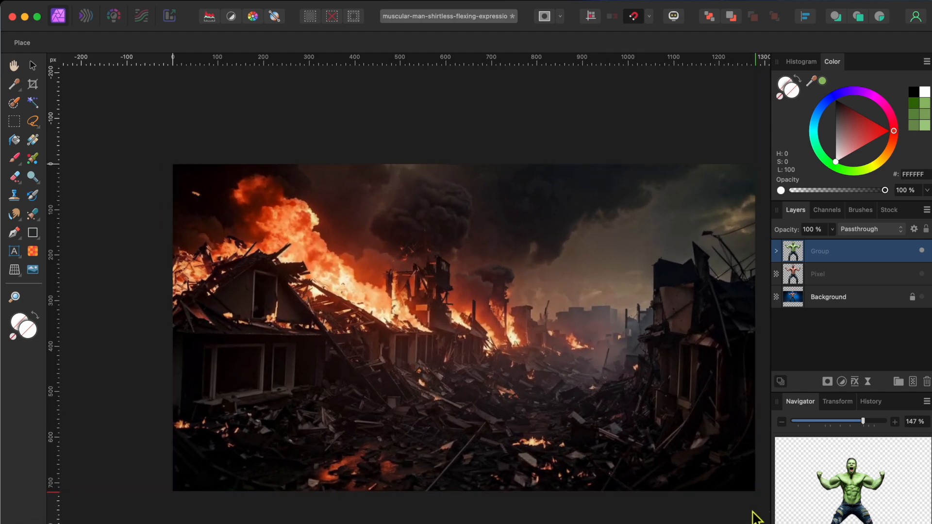
- Move the explosion scene layer below the hidden Pixel layer and directly above Background, behind the green figure
scroll(608, 478, "right", 3)
scroll(608, 478, "down", 2)
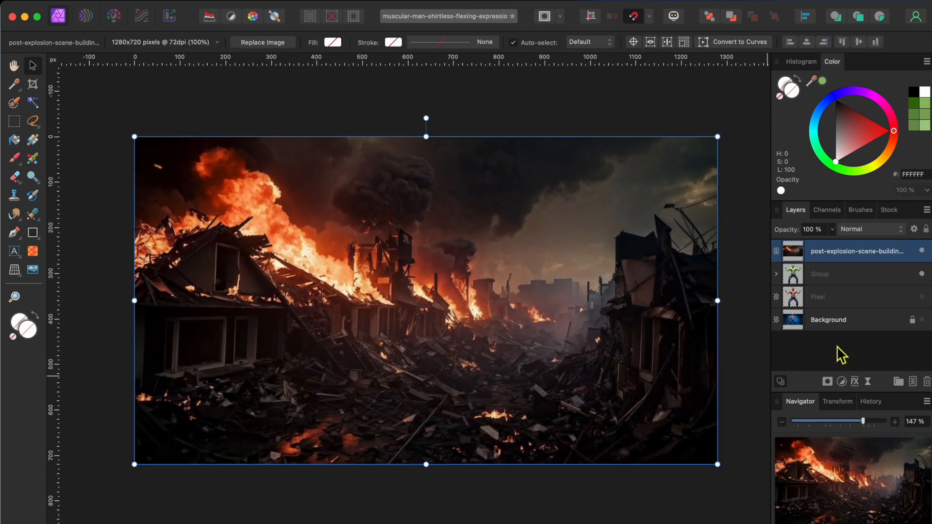
left_click_drag(877, 257, 869, 309)
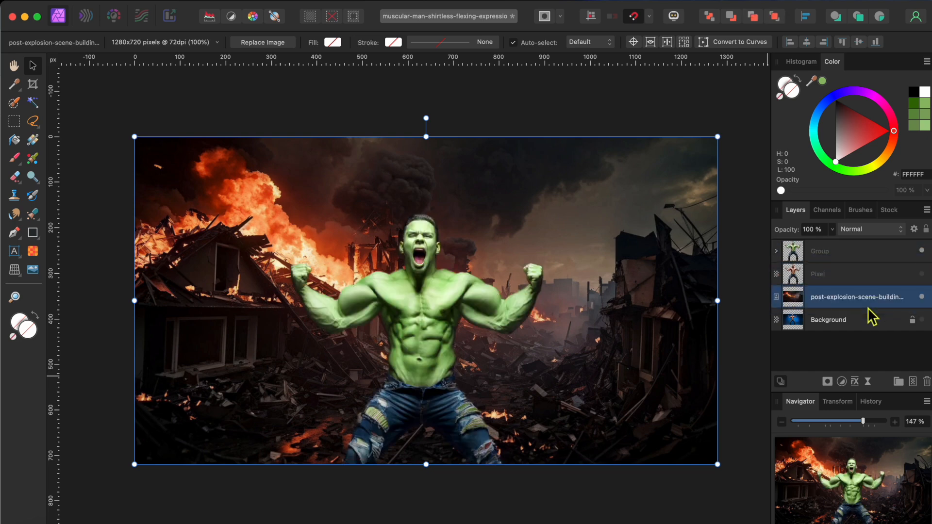
- Add a live Lighting filter to the explosion scene layer, with its spotlight shining down from above the figure's head
scroll(523, 340, "left", 2)
scroll(523, 339, "down", 1)
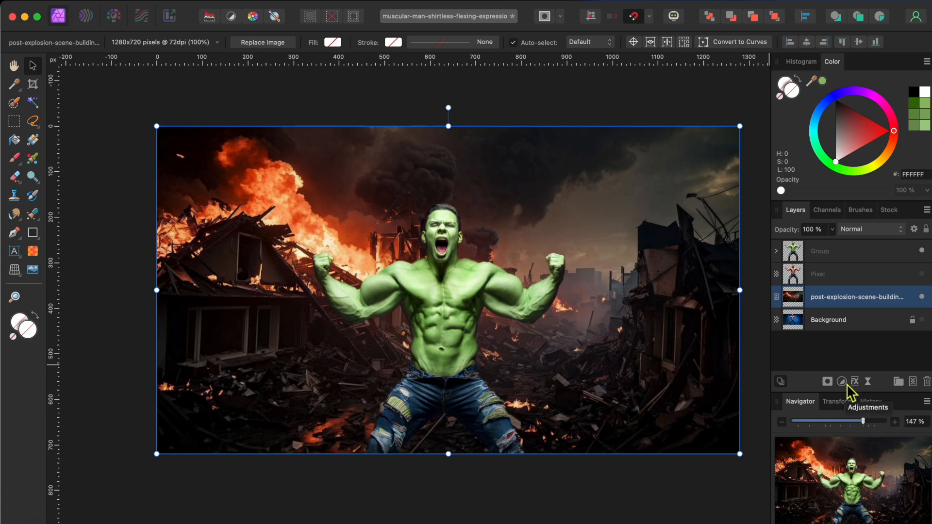
left_click(868, 384)
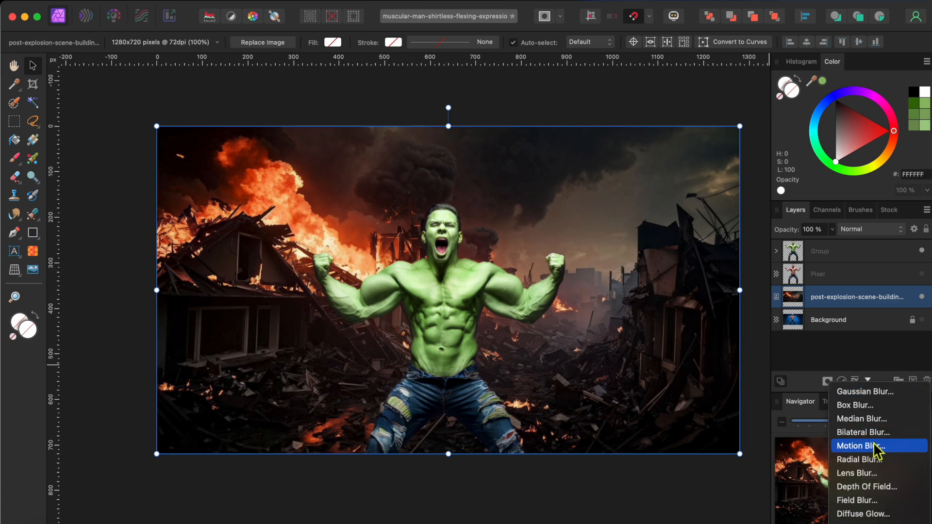
scroll(877, 451, "down", 1)
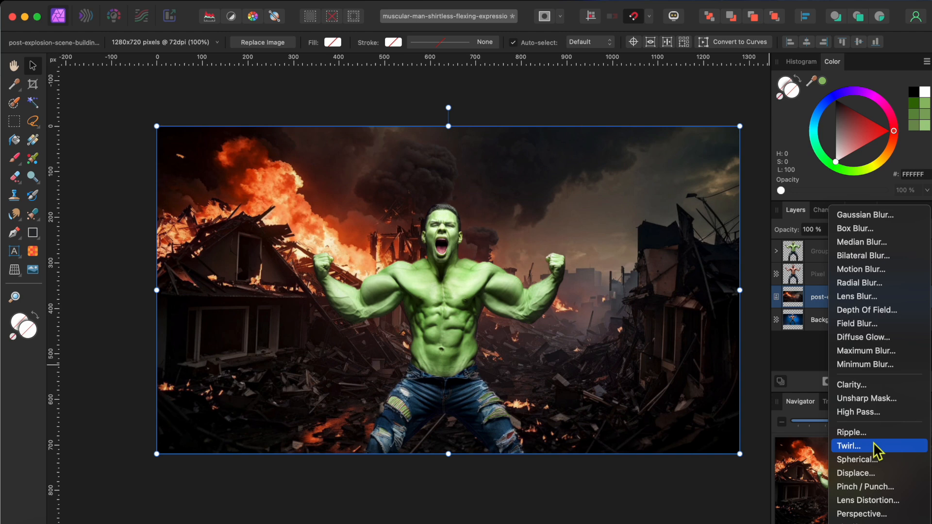
scroll(874, 444, "down", 10)
left_click(858, 514)
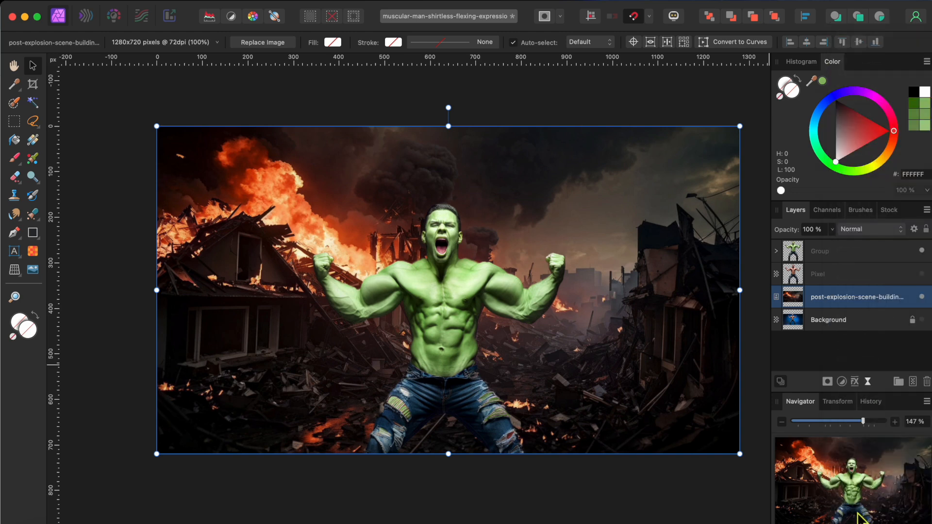
left_click_drag(391, 230, 441, 109)
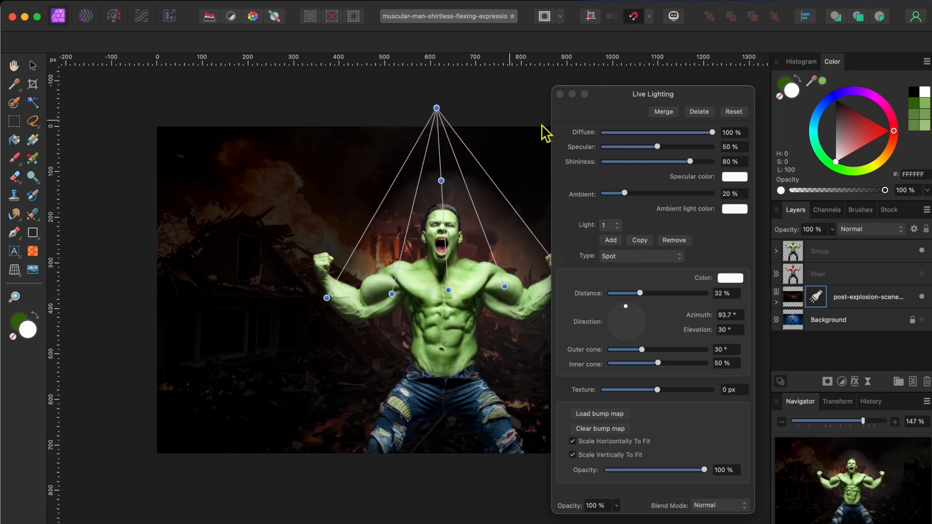
- Narrow the spotlight's outer cone to 21.4° and raise its source higher above the canvas, to a distance of 44%
left_click_drag(599, 93, 700, 99)
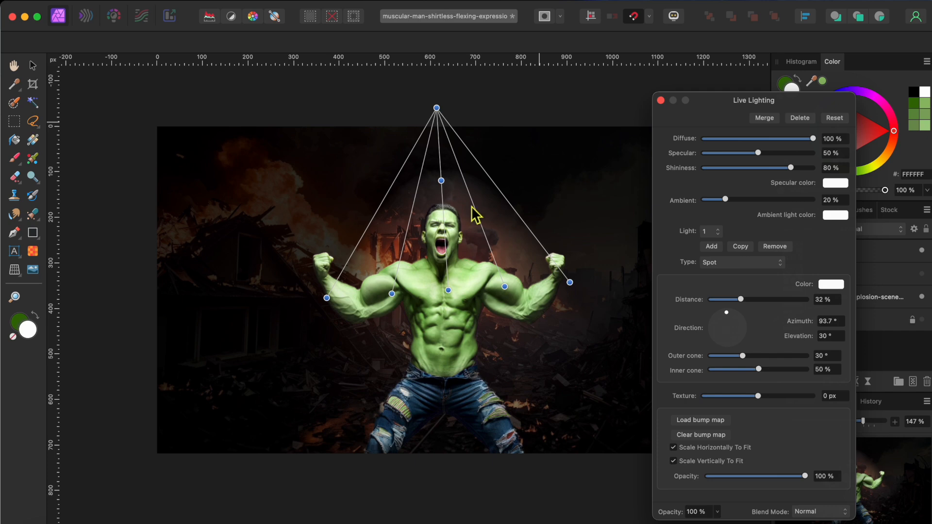
left_click_drag(443, 113, 444, 104)
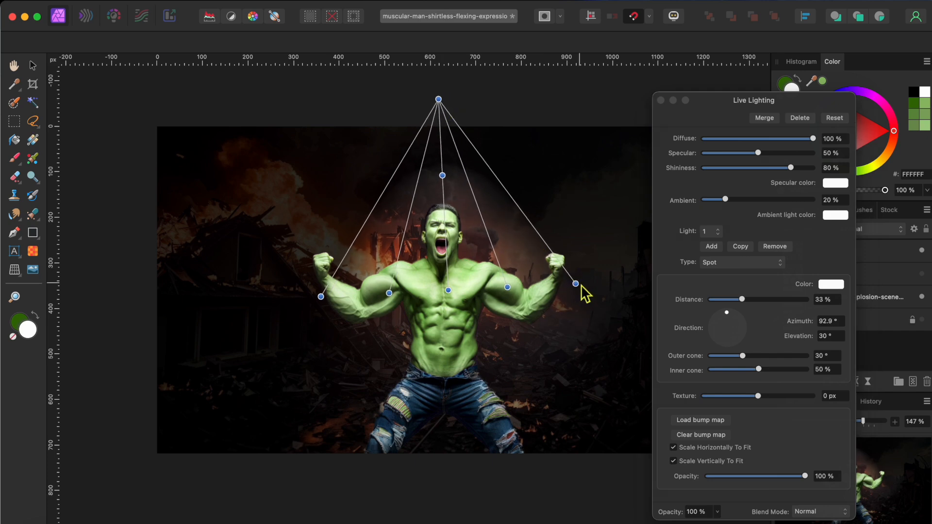
left_click_drag(575, 283, 564, 284)
left_click_drag(438, 99, 435, 35)
- Aim the spotlight at the figure's legs, raise its source far above the canvas to 98% distance, and close the lighting settings
scroll(387, 243, "up", 3)
scroll(388, 243, "right", 3)
scroll(388, 243, "down", 5)
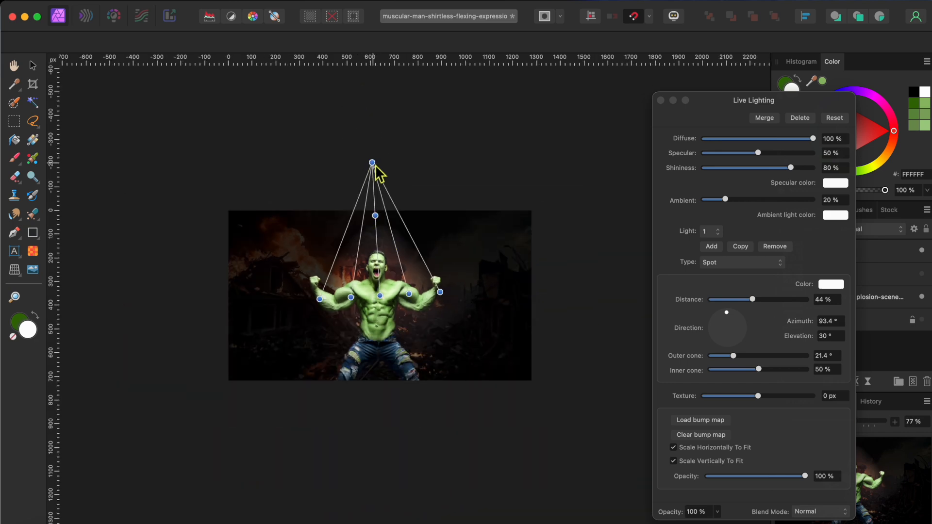
left_click_drag(375, 165, 376, 93)
left_click_drag(378, 304, 381, 368)
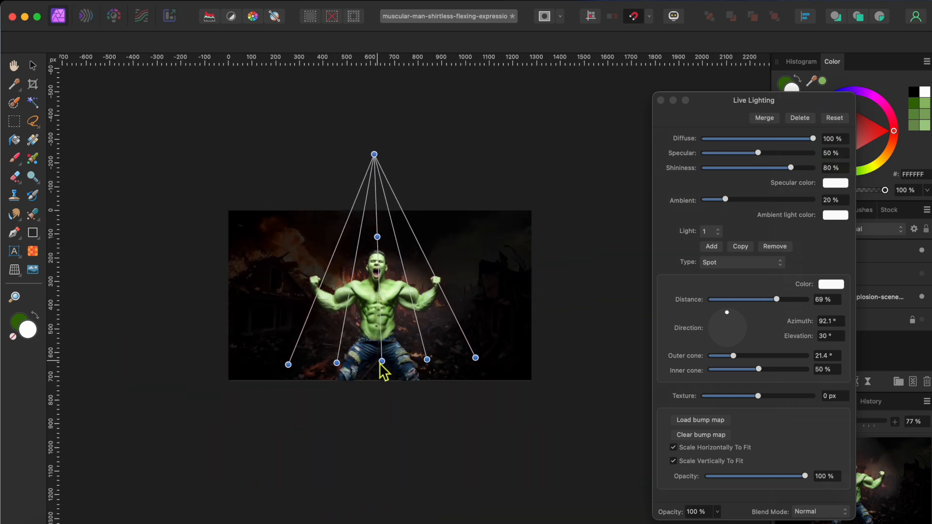
left_click_drag(381, 150, 384, 65)
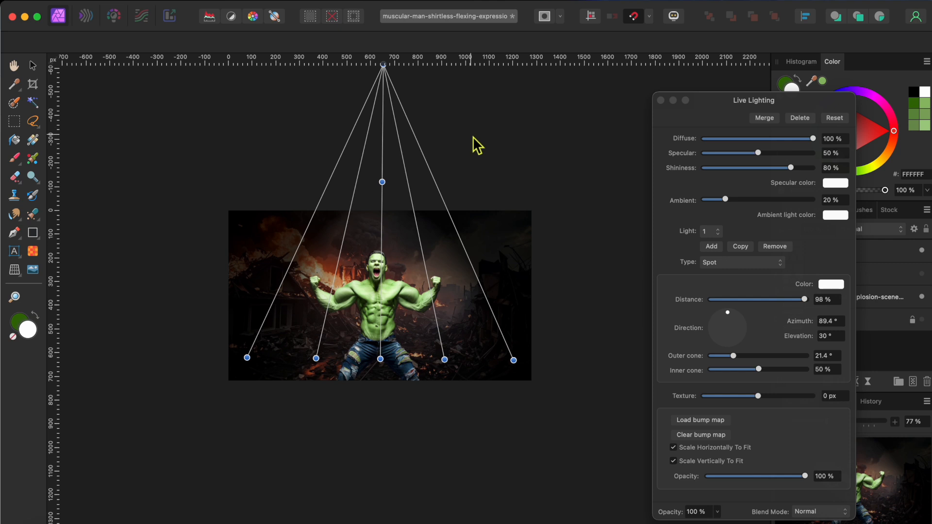
left_click_drag(706, 123, 704, 122)
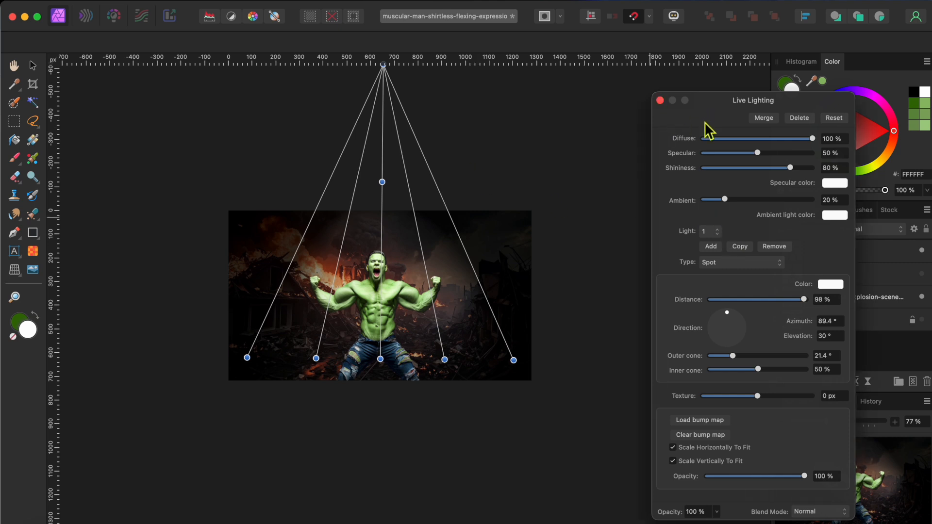
left_click(660, 100)
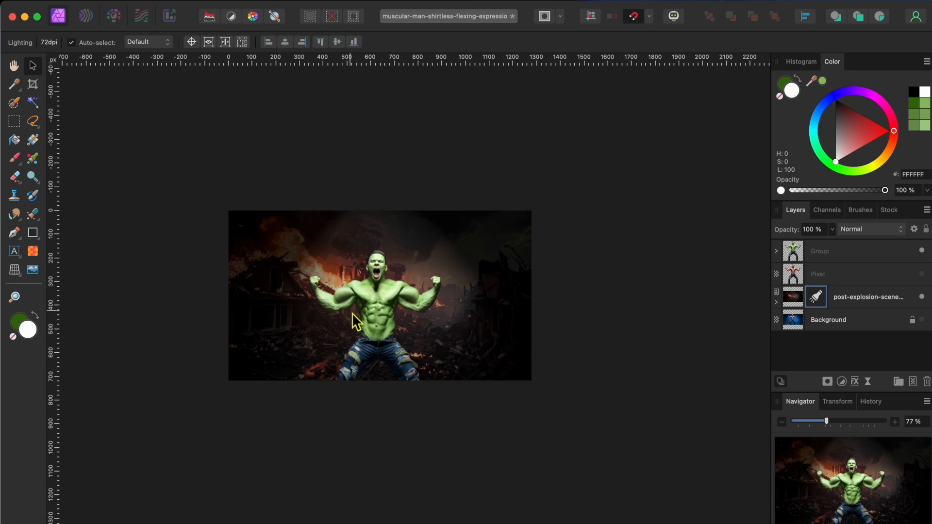
scroll(353, 312, "up", 5)
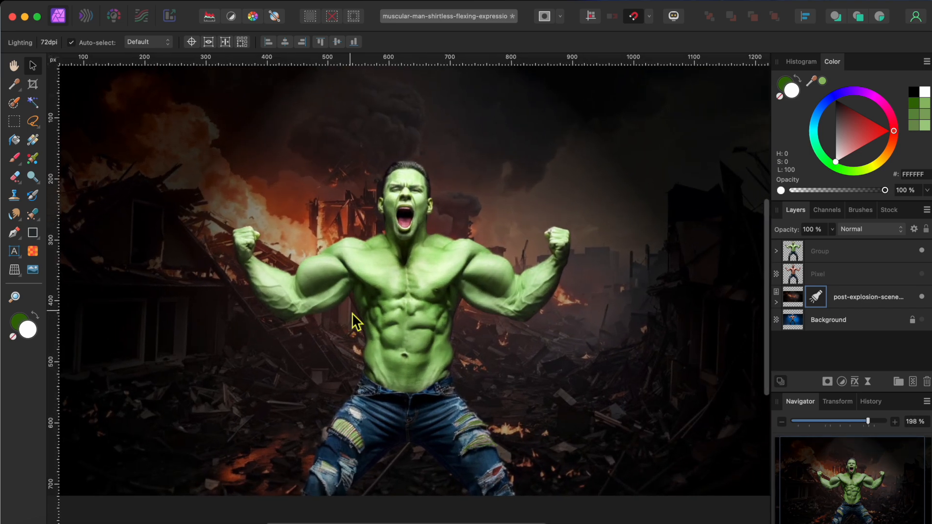